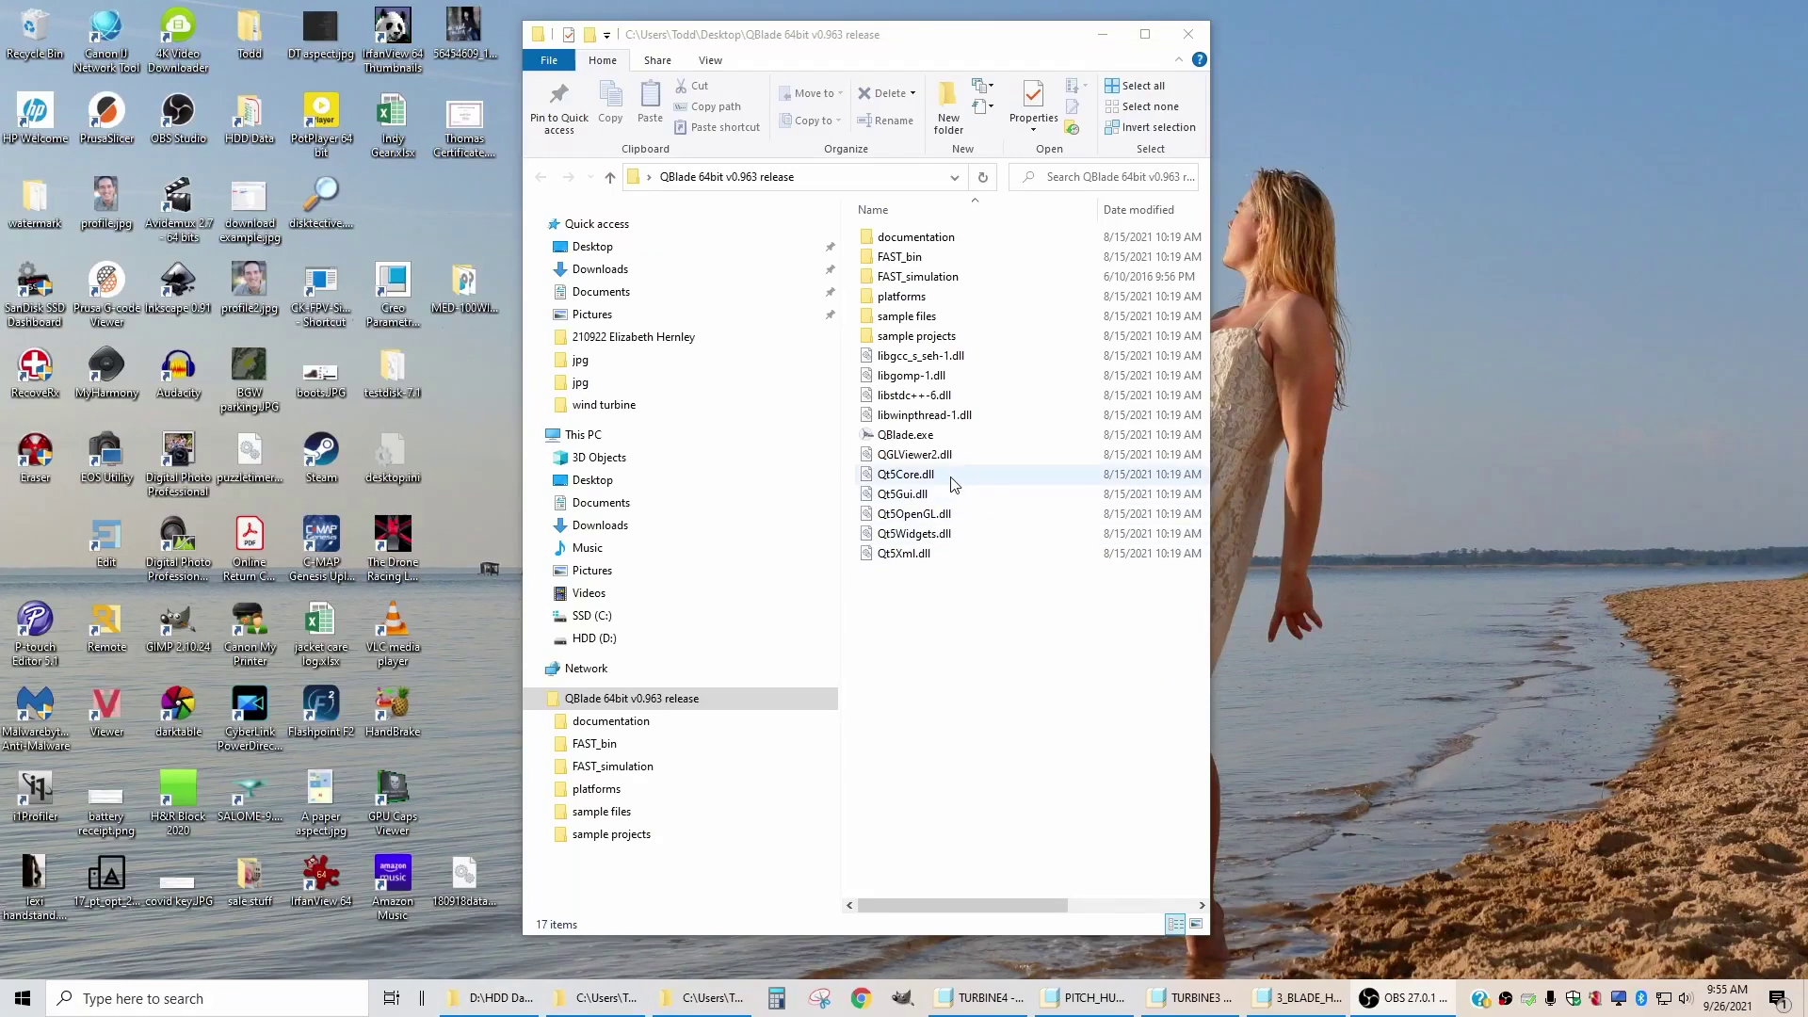
Launch QBlade.exe from the QBlade 64bit v0.963 release folder, allowing it past the security warning.
double_click(913, 438)
click(965, 524)
Choose File > New Project from the keyboard to begin an empty project.
key(alt+f)
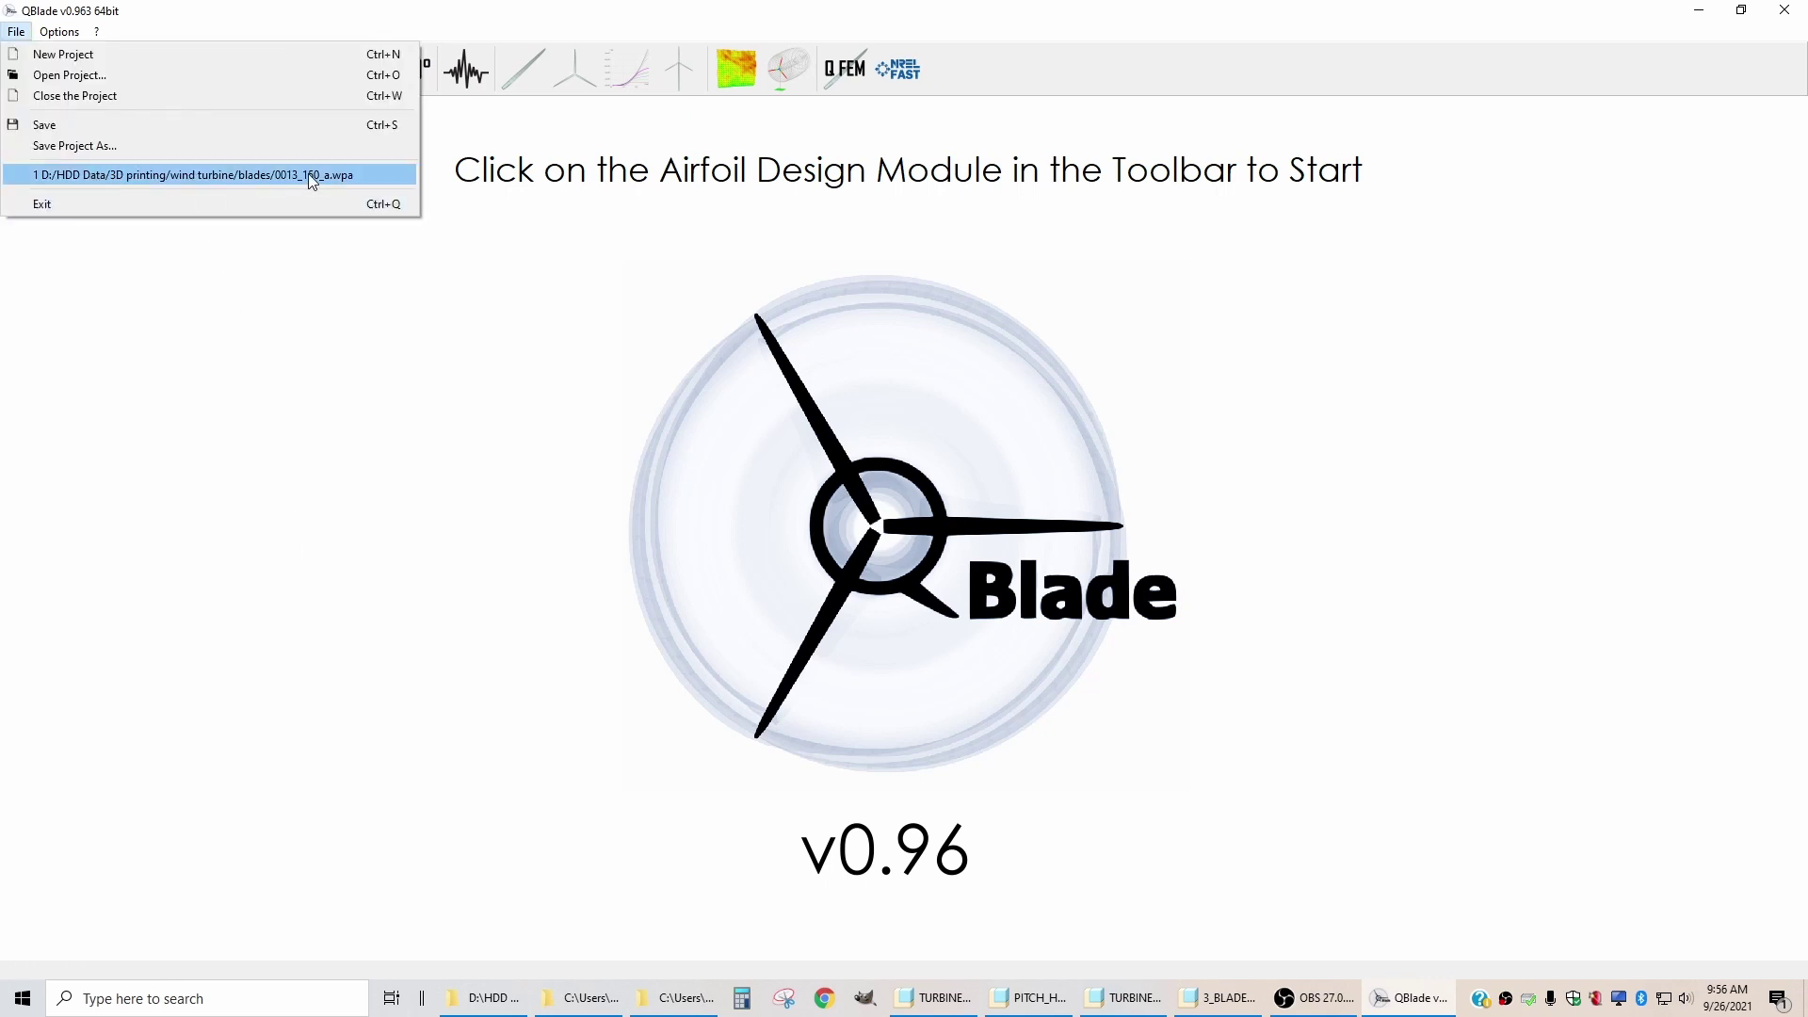
key(Down)
key(Down)
key(Up)
key(Return)
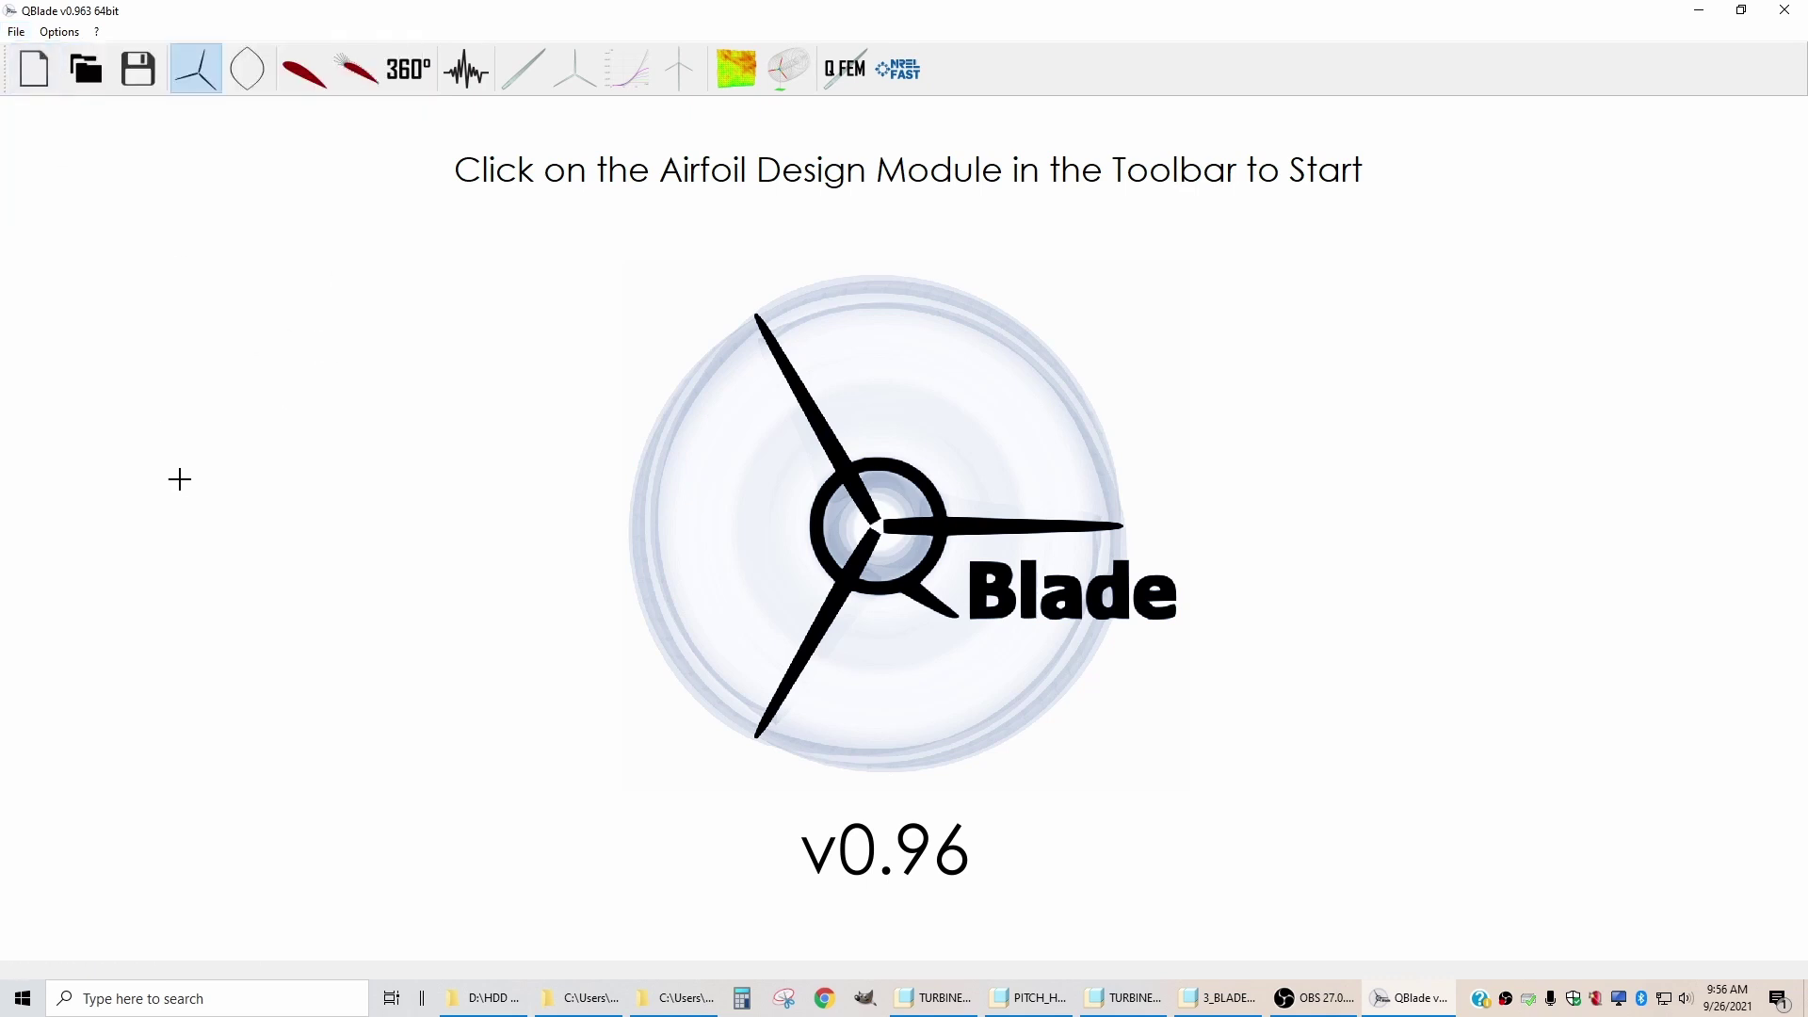
In Airfoil Design, show the spline foil, reshape its upper and lower surfaces, then hide it.
click(302, 77)
click(1240, 809)
drag(552, 360, 583, 267)
drag(553, 528, 554, 515)
click(1241, 809)
Set up the NACA Foils generator with digits 0013 and 100 panels.
click(86, 34)
click(141, 455)
click(402, 594)
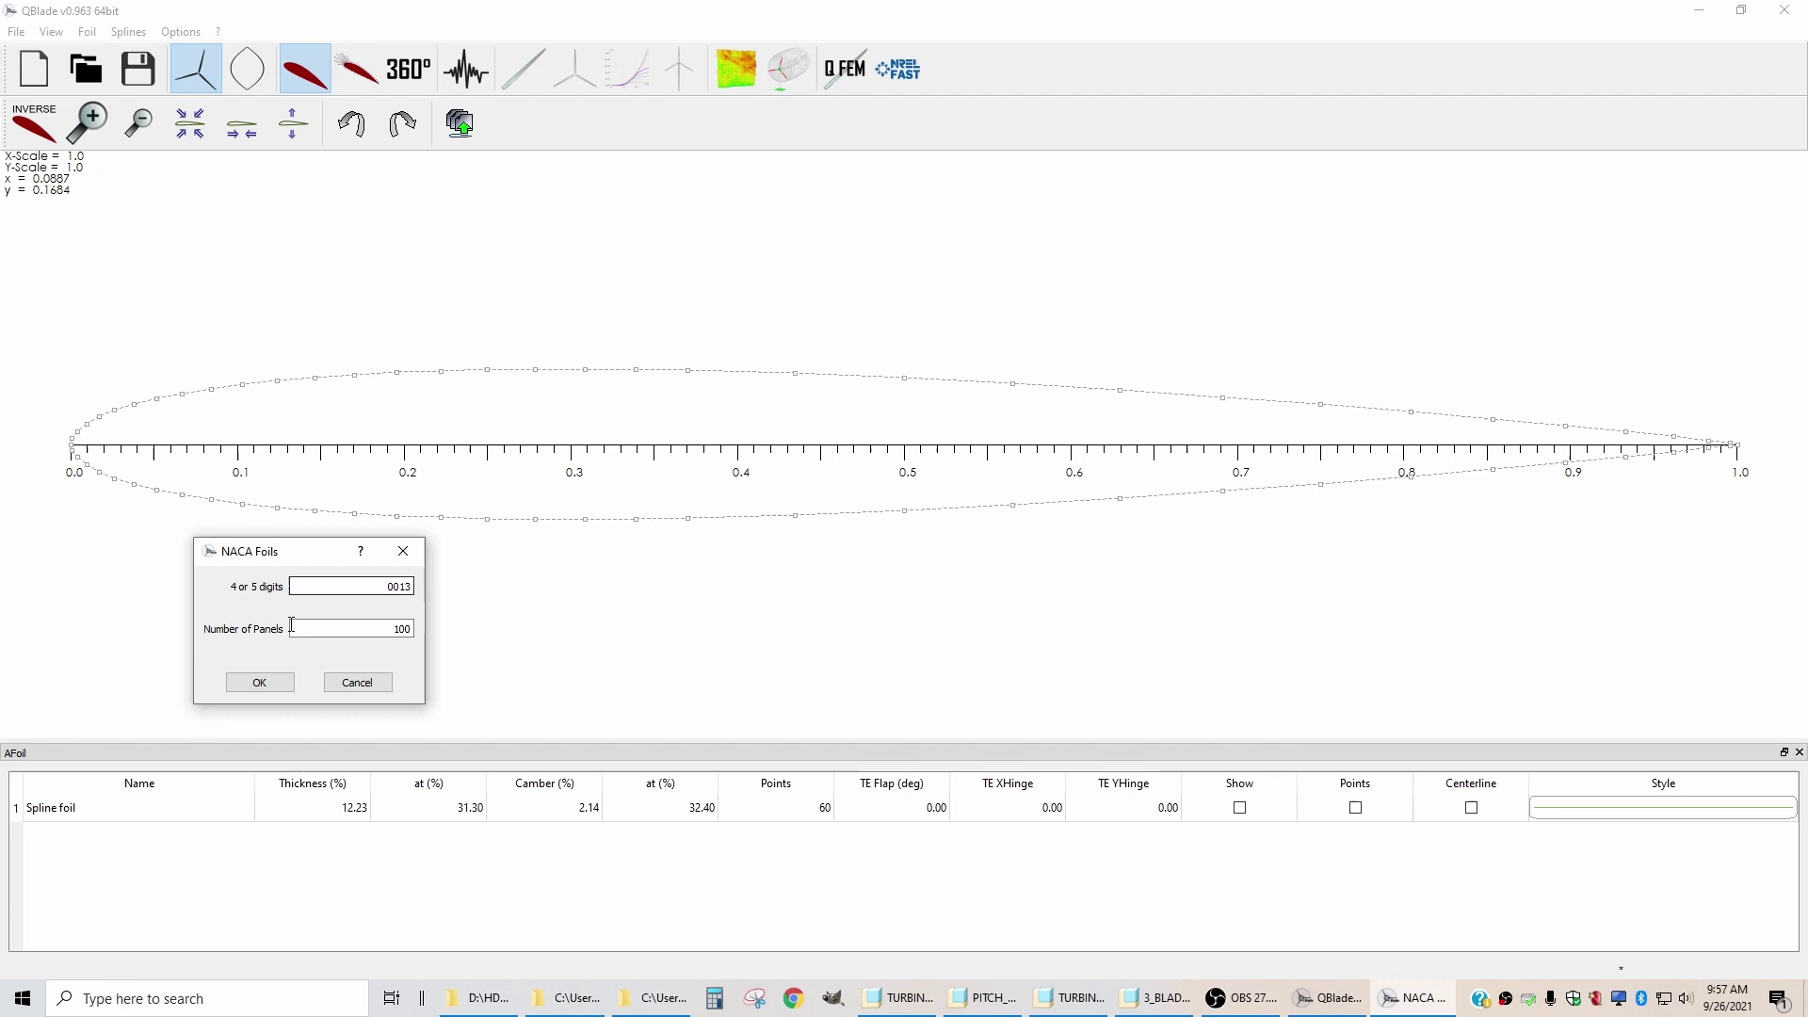
Generate the NACA 0013 foil with 13% thickness and 99 points.
click(260, 681)
scroll(1751, 456, up, 2)
scroll(986, 525, down, 3)
scroll(856, 516, down, 1)
Zoom and pan the plot to examine the NACA 0013 trailing edge closely.
right_click(1337, 538)
scroll(1413, 490, up, 15)
scroll(1101, 486, down, 10)
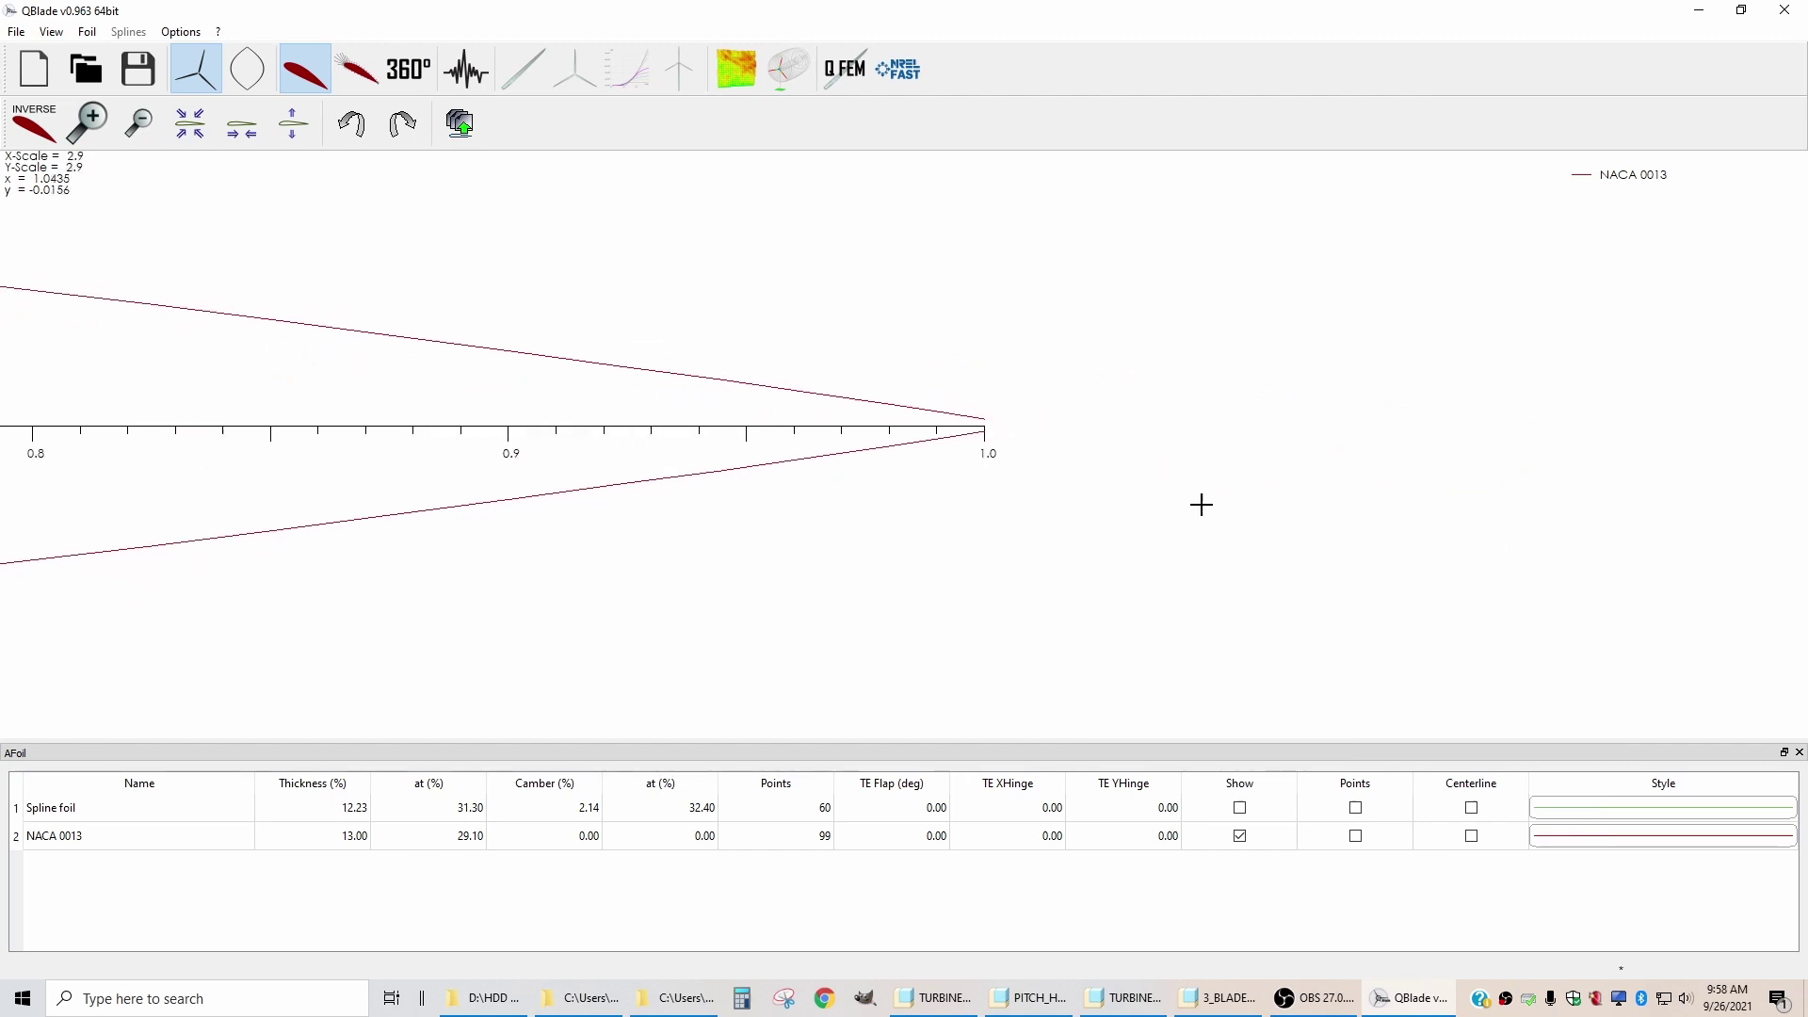
drag(744, 559, 1008, 581)
scroll(1196, 556, down, 6)
scroll(1089, 533, up, 10)
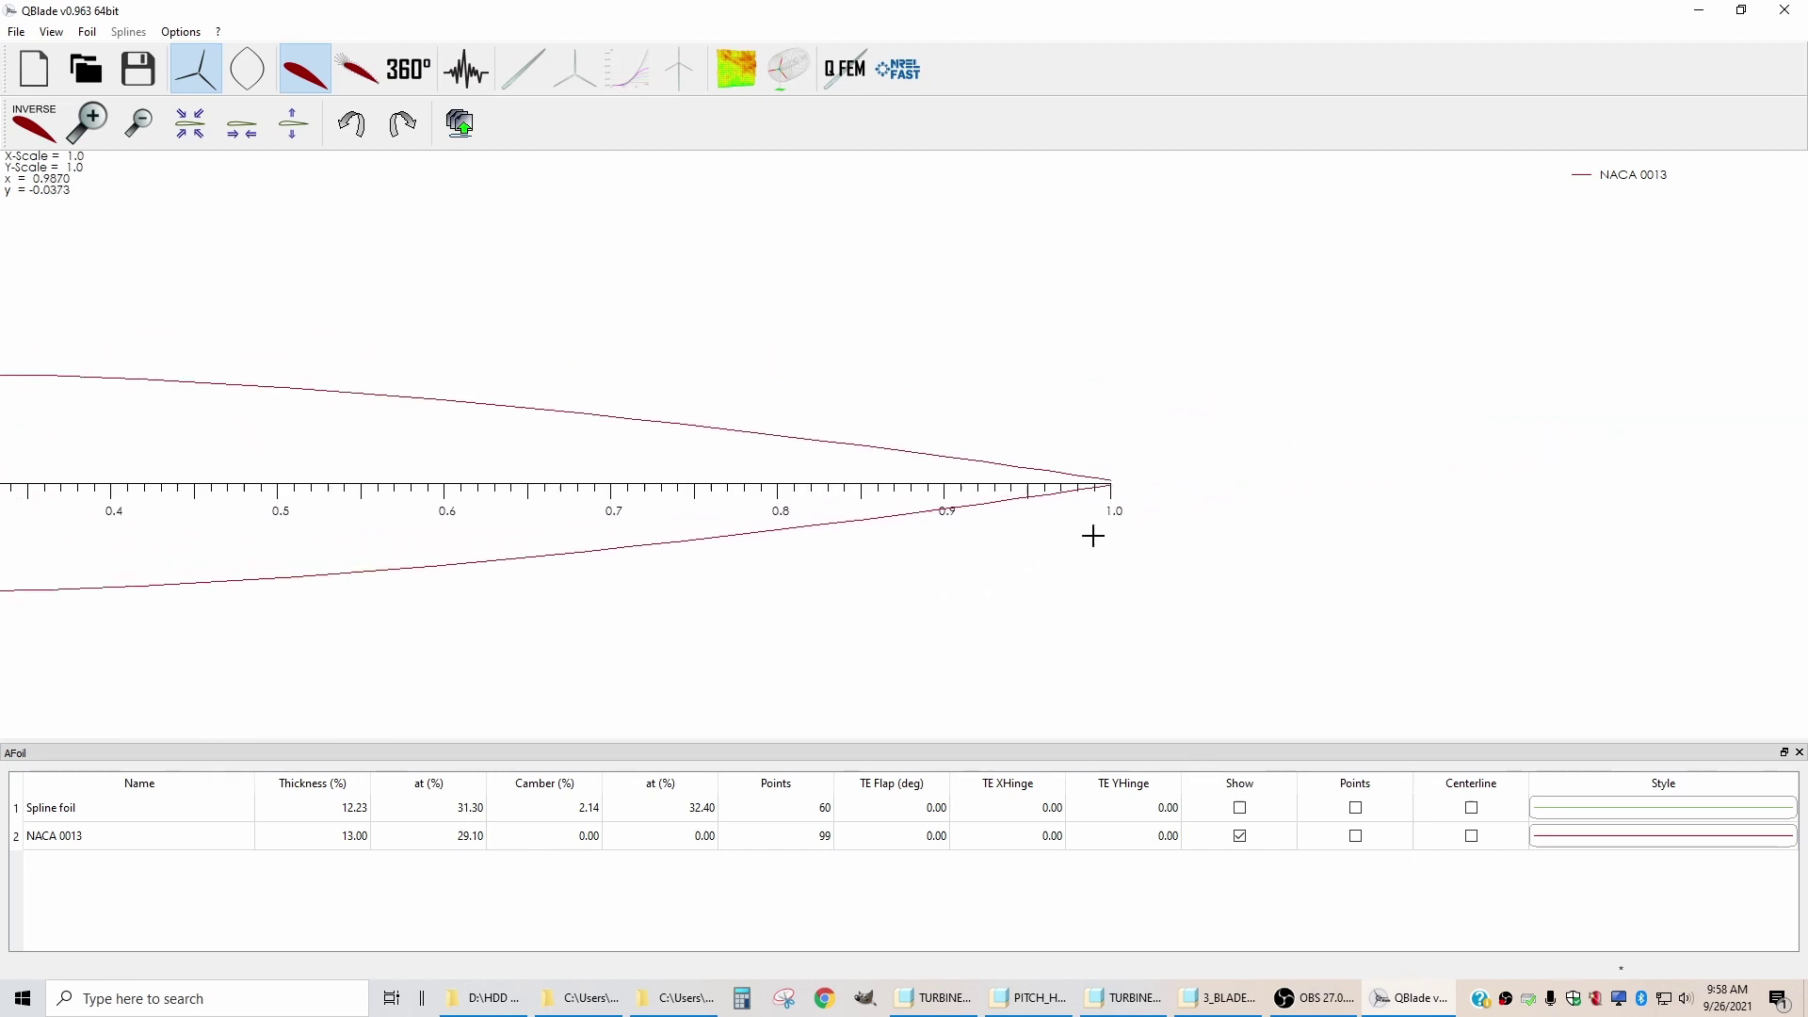
drag(1503, 570, 1183, 585)
scroll(1134, 517, up, 5)
drag(1359, 633, 1155, 590)
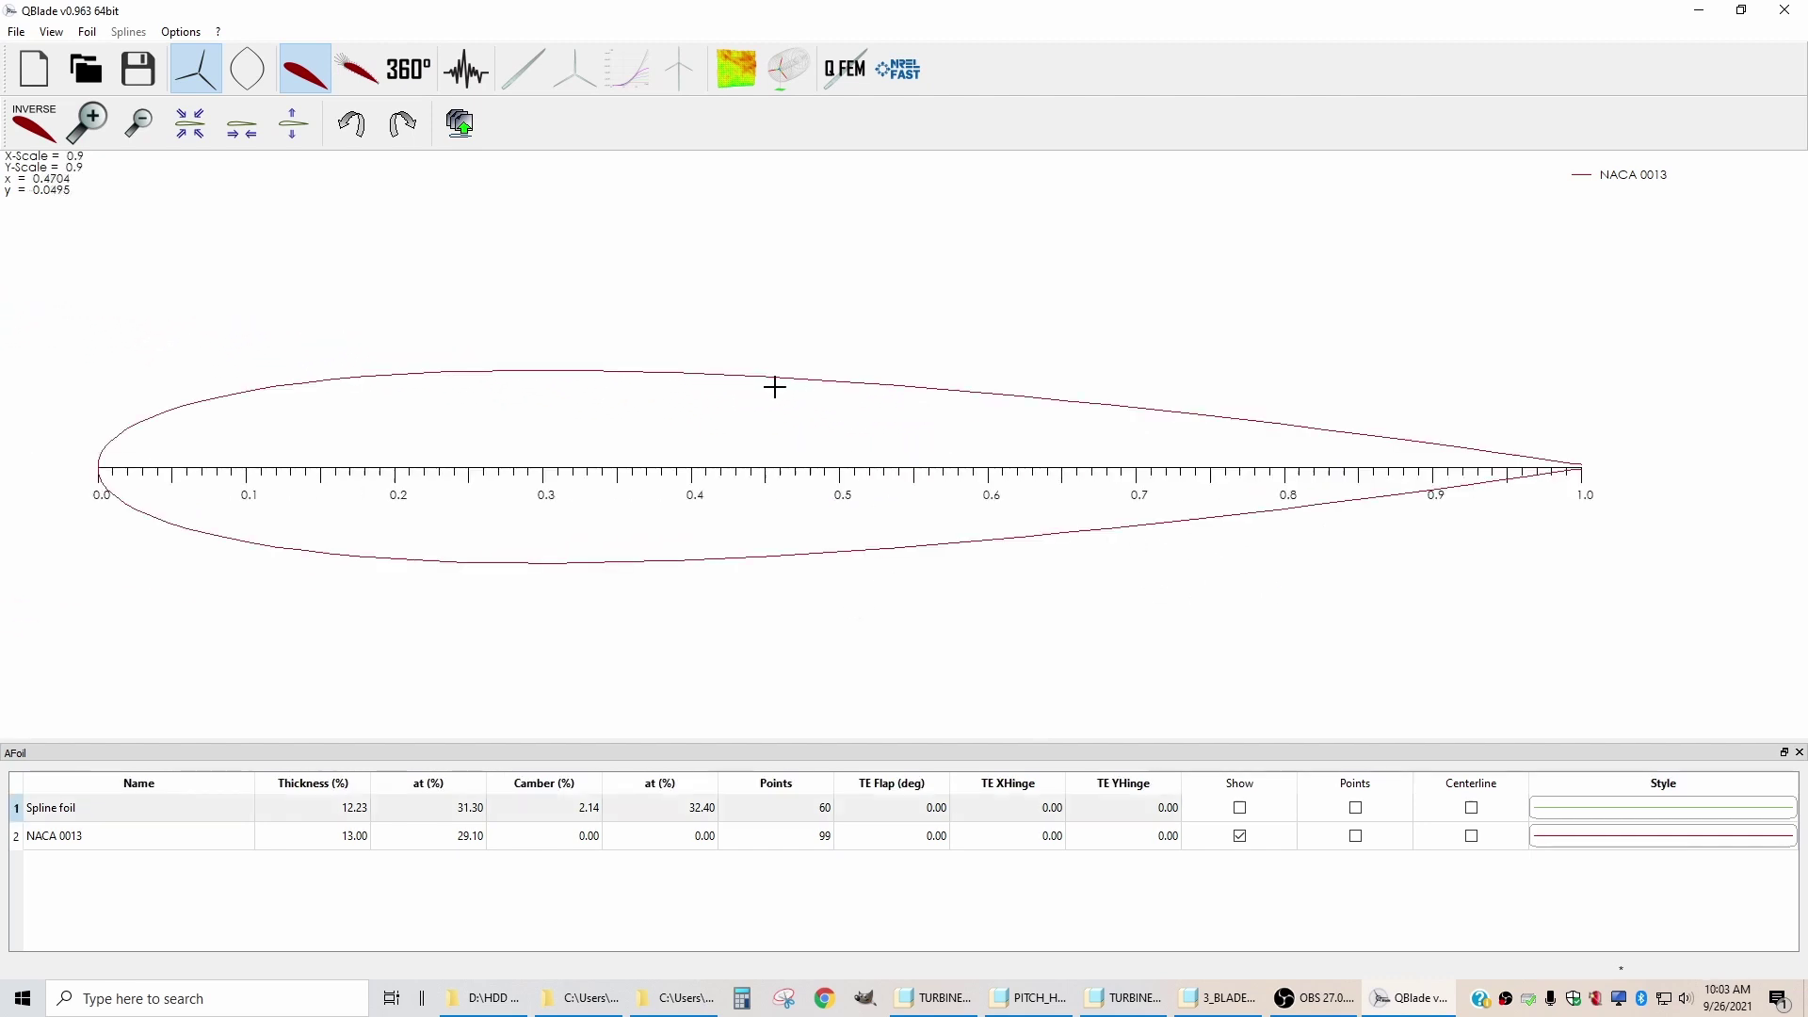
Change the NACA 0013 trailing-edge gap from 0.273 to 0 using Set T.E. Gap.
click(66, 837)
right_click(122, 845)
click(205, 739)
click(398, 587)
double_click(398, 587)
text(0)
click(398, 612)
drag(393, 612, 344, 610)
click(364, 639)
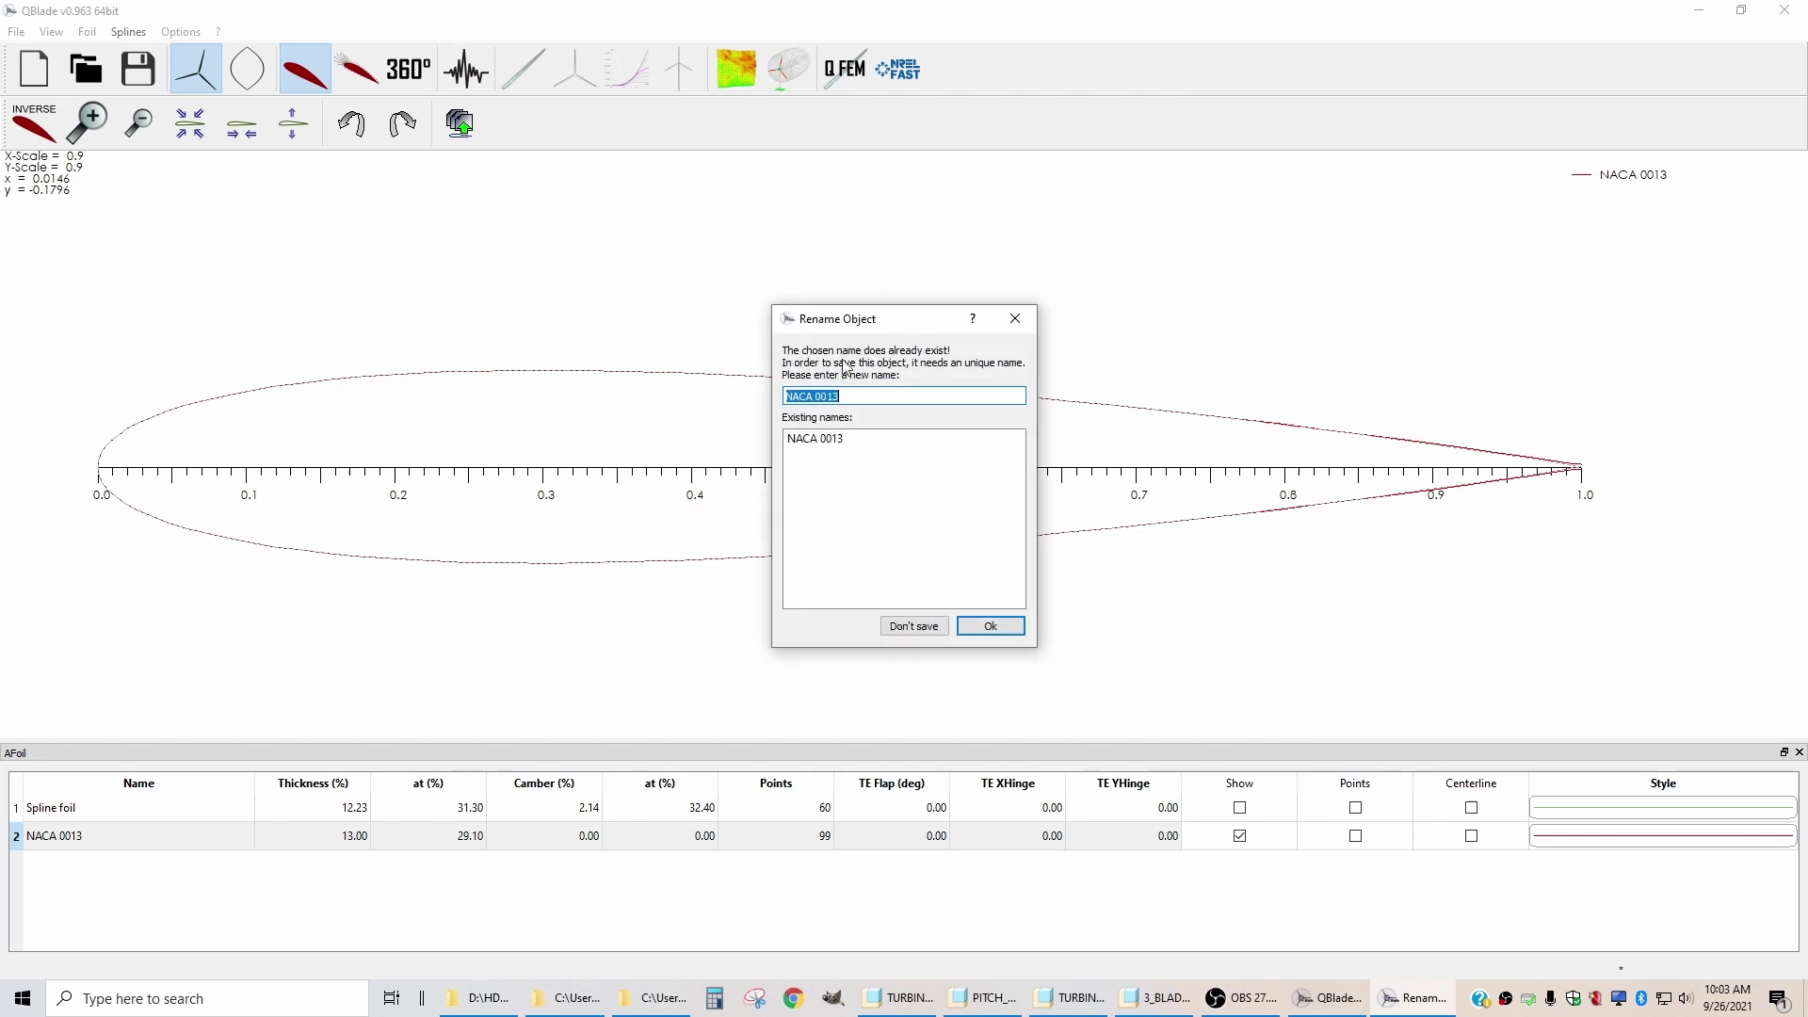
click(887, 395)
Add the foil as NACA 0013 te10, compare both trailing edges zoomed in, then reset view.
click(992, 624)
drag(1517, 537, 1098, 536)
scroll(1149, 500, down, 4)
scroll(1101, 503, up, 10)
scroll(1251, 528, up, 2)
scroll(1544, 480, up, 3)
drag(1573, 517, 1053, 588)
key(r)
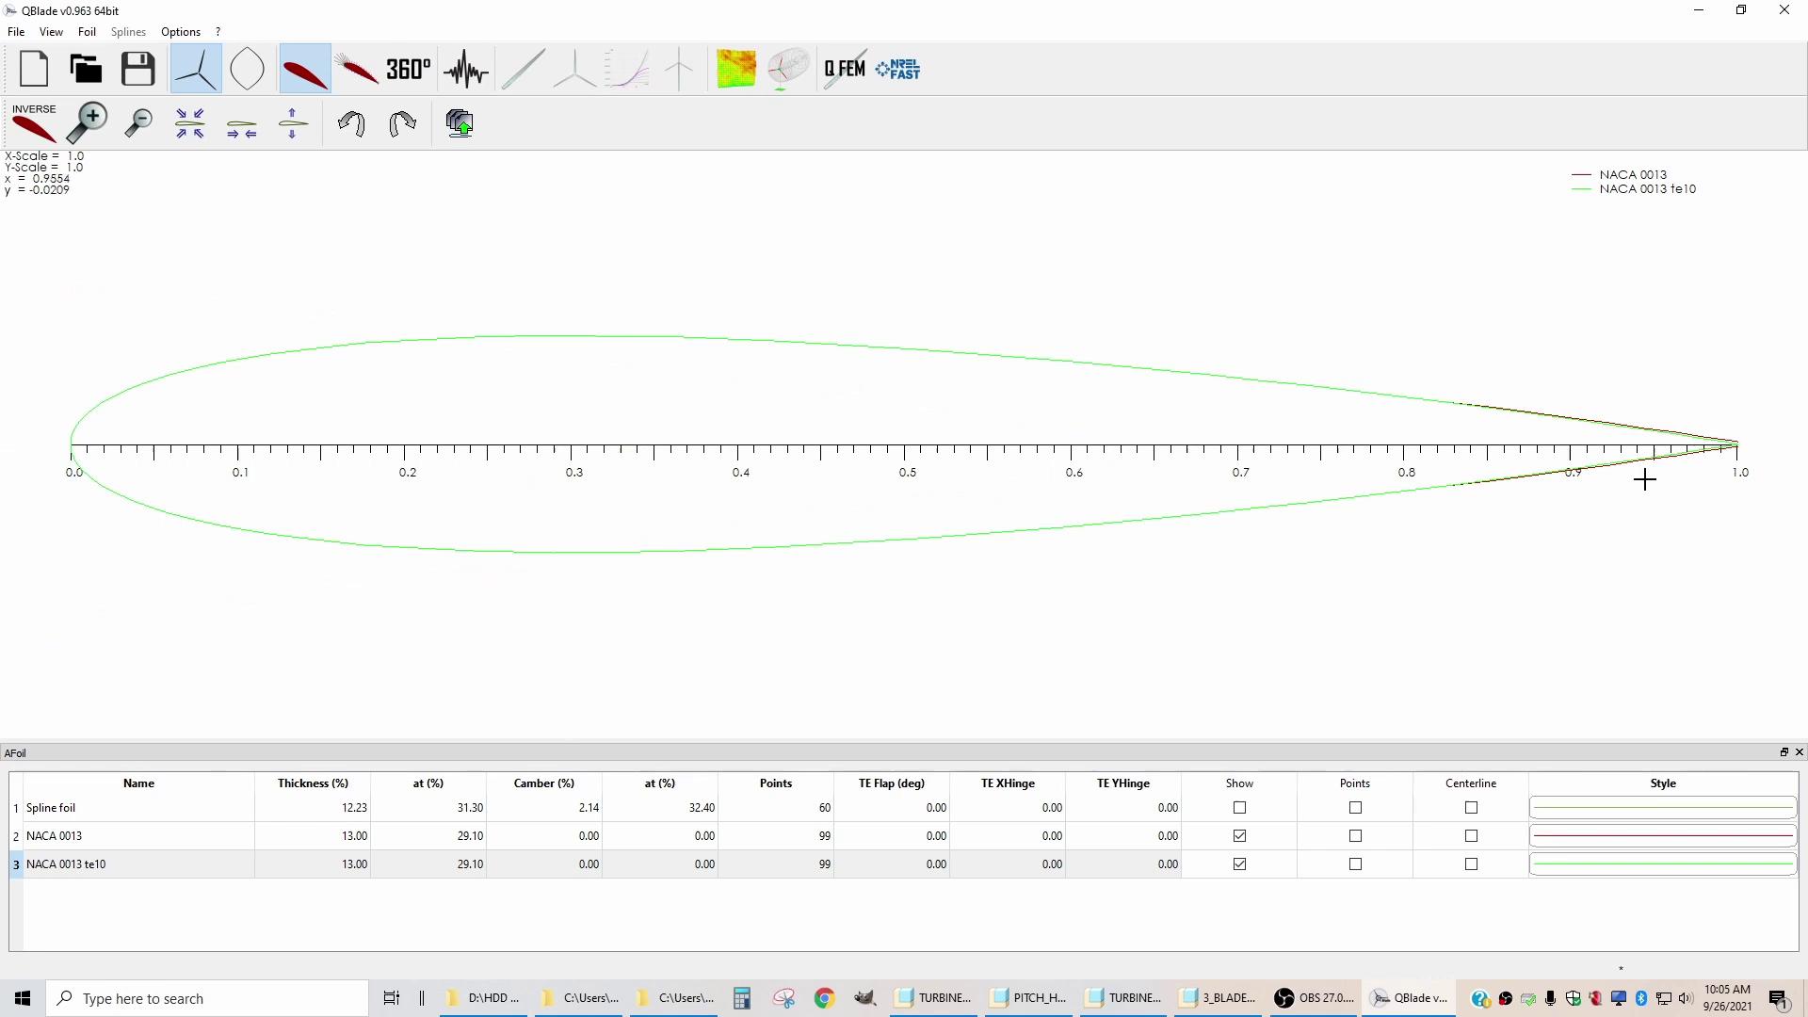
Save the project as demo_blade in the blades folder and enter XFoil Direct Analysis.
click(146, 90)
text(demo)
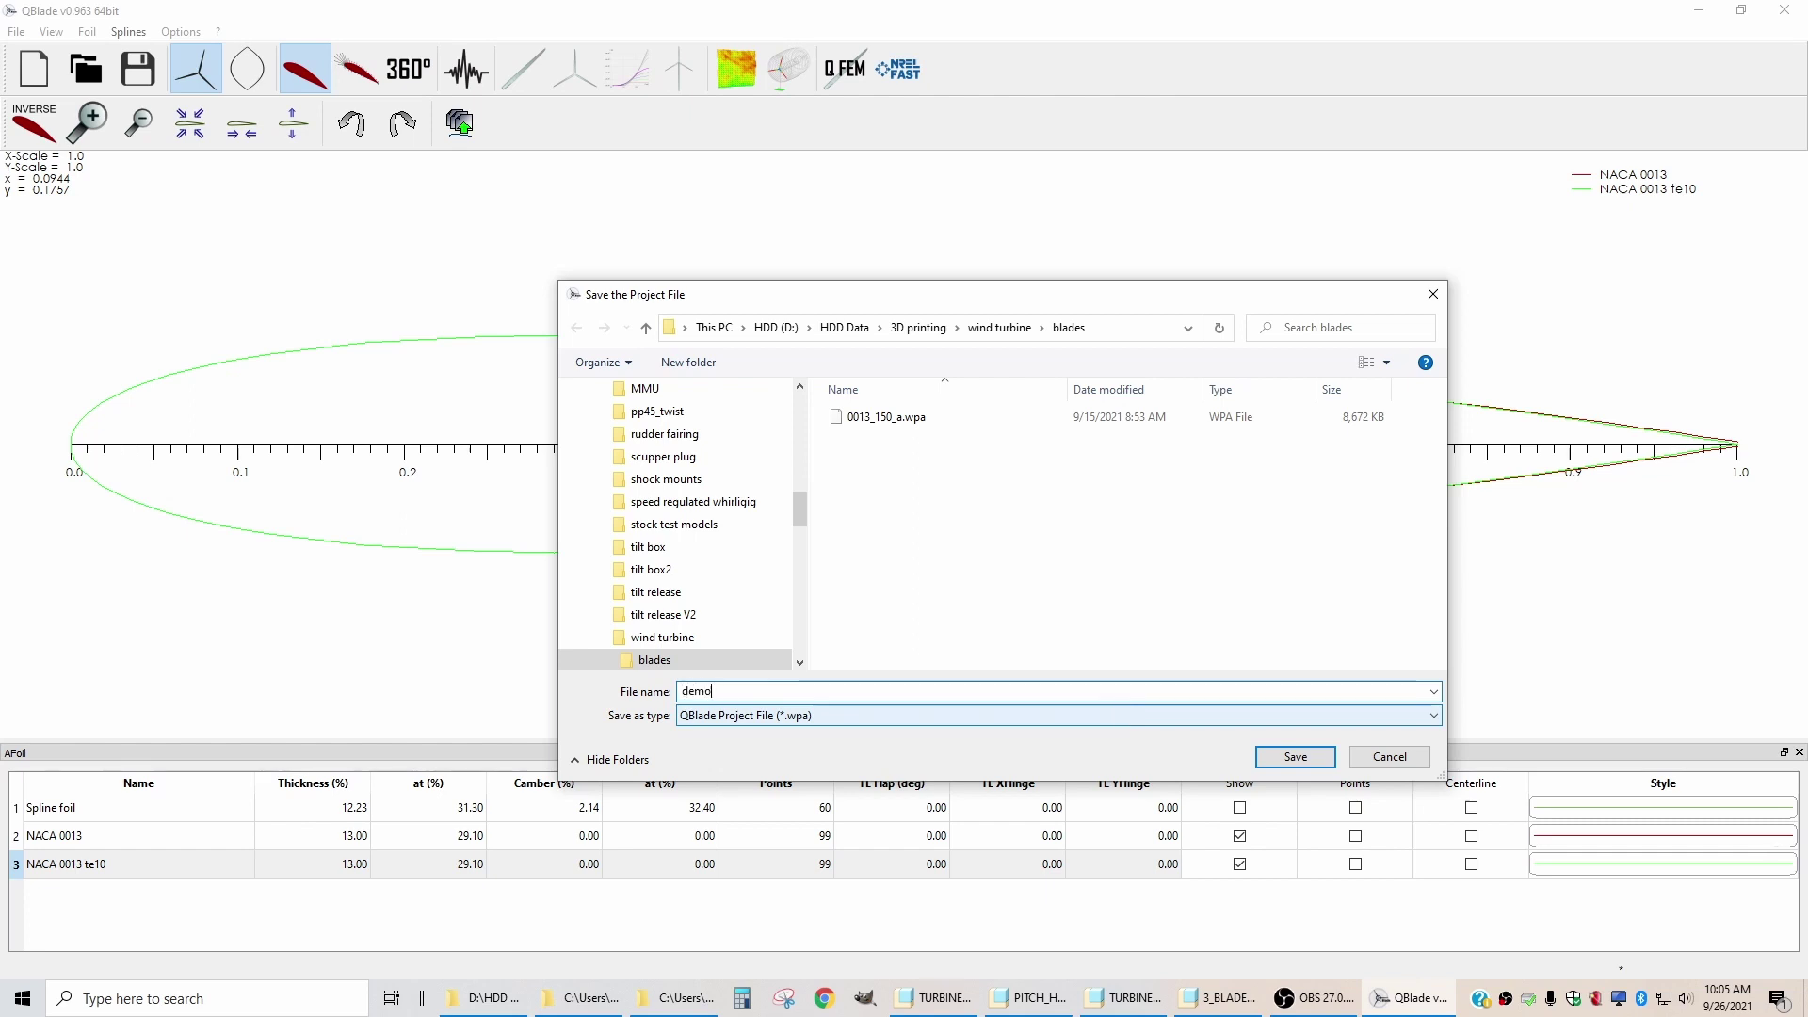
text(_blade)
click(1273, 754)
click(357, 83)
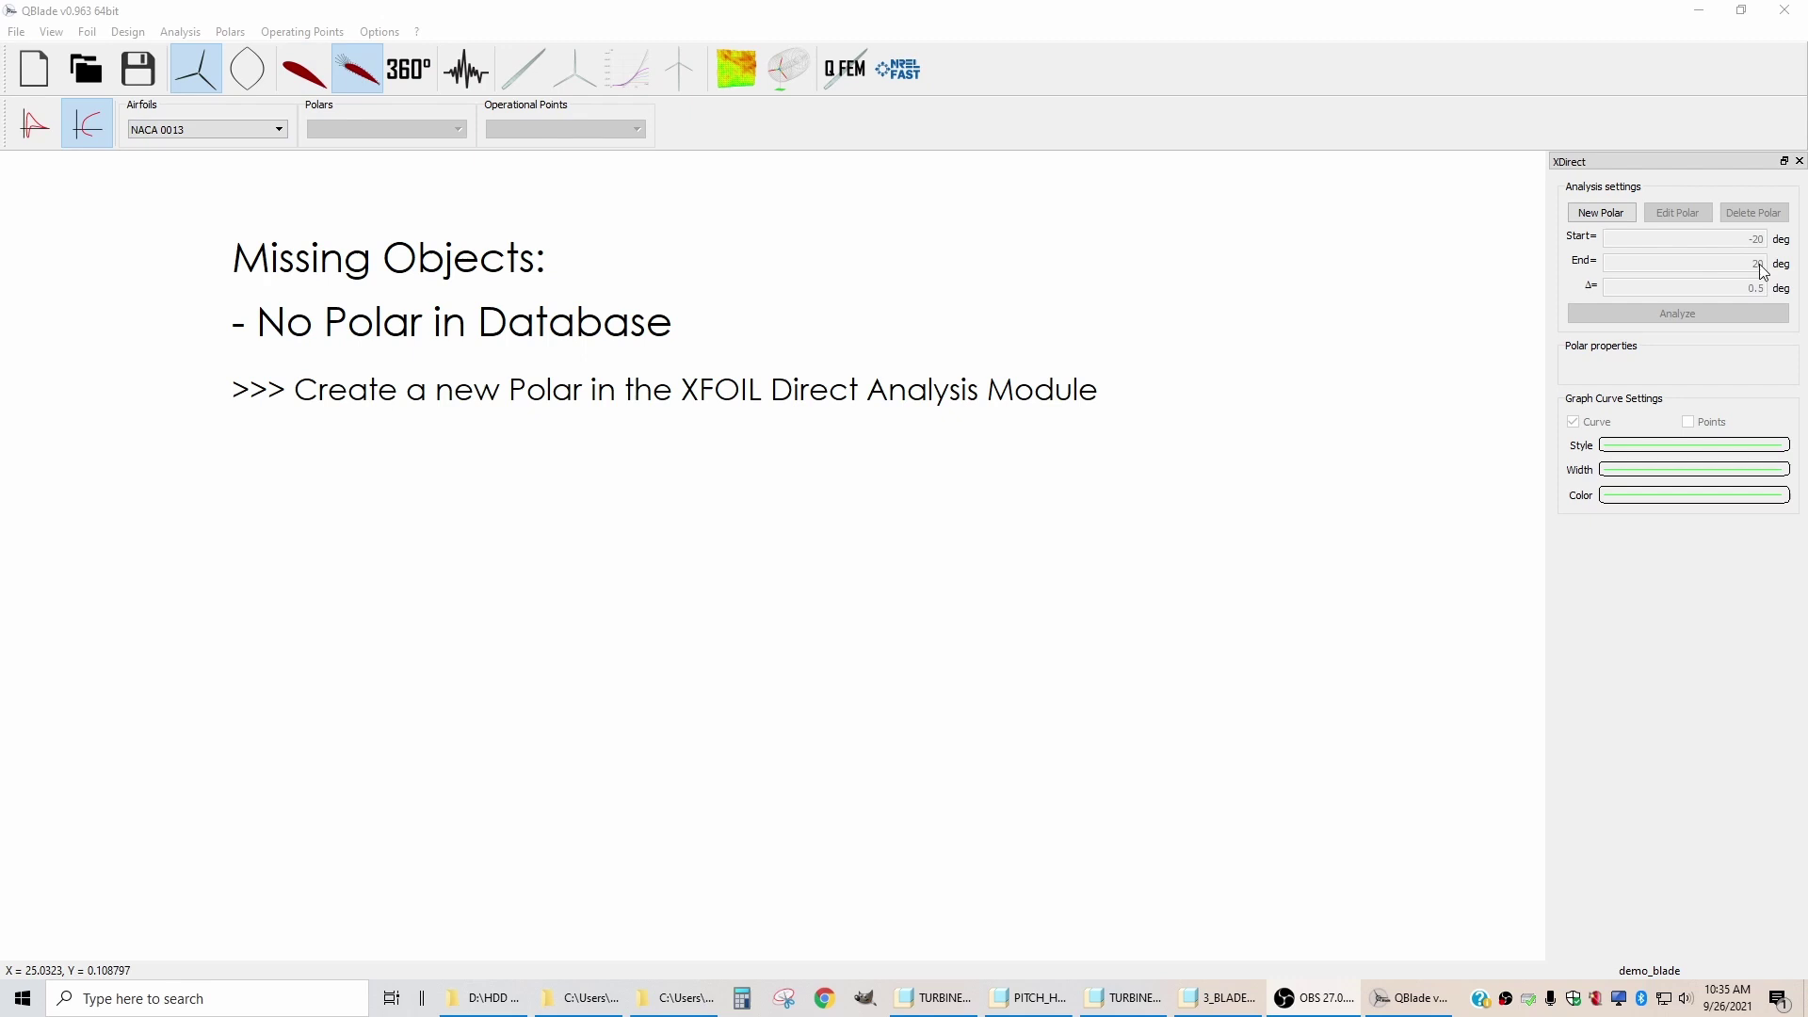
Compute a NACA 0013 XFOIL polar at Reynolds 1,000,000 from -20° to 20°, then save.
click(1604, 213)
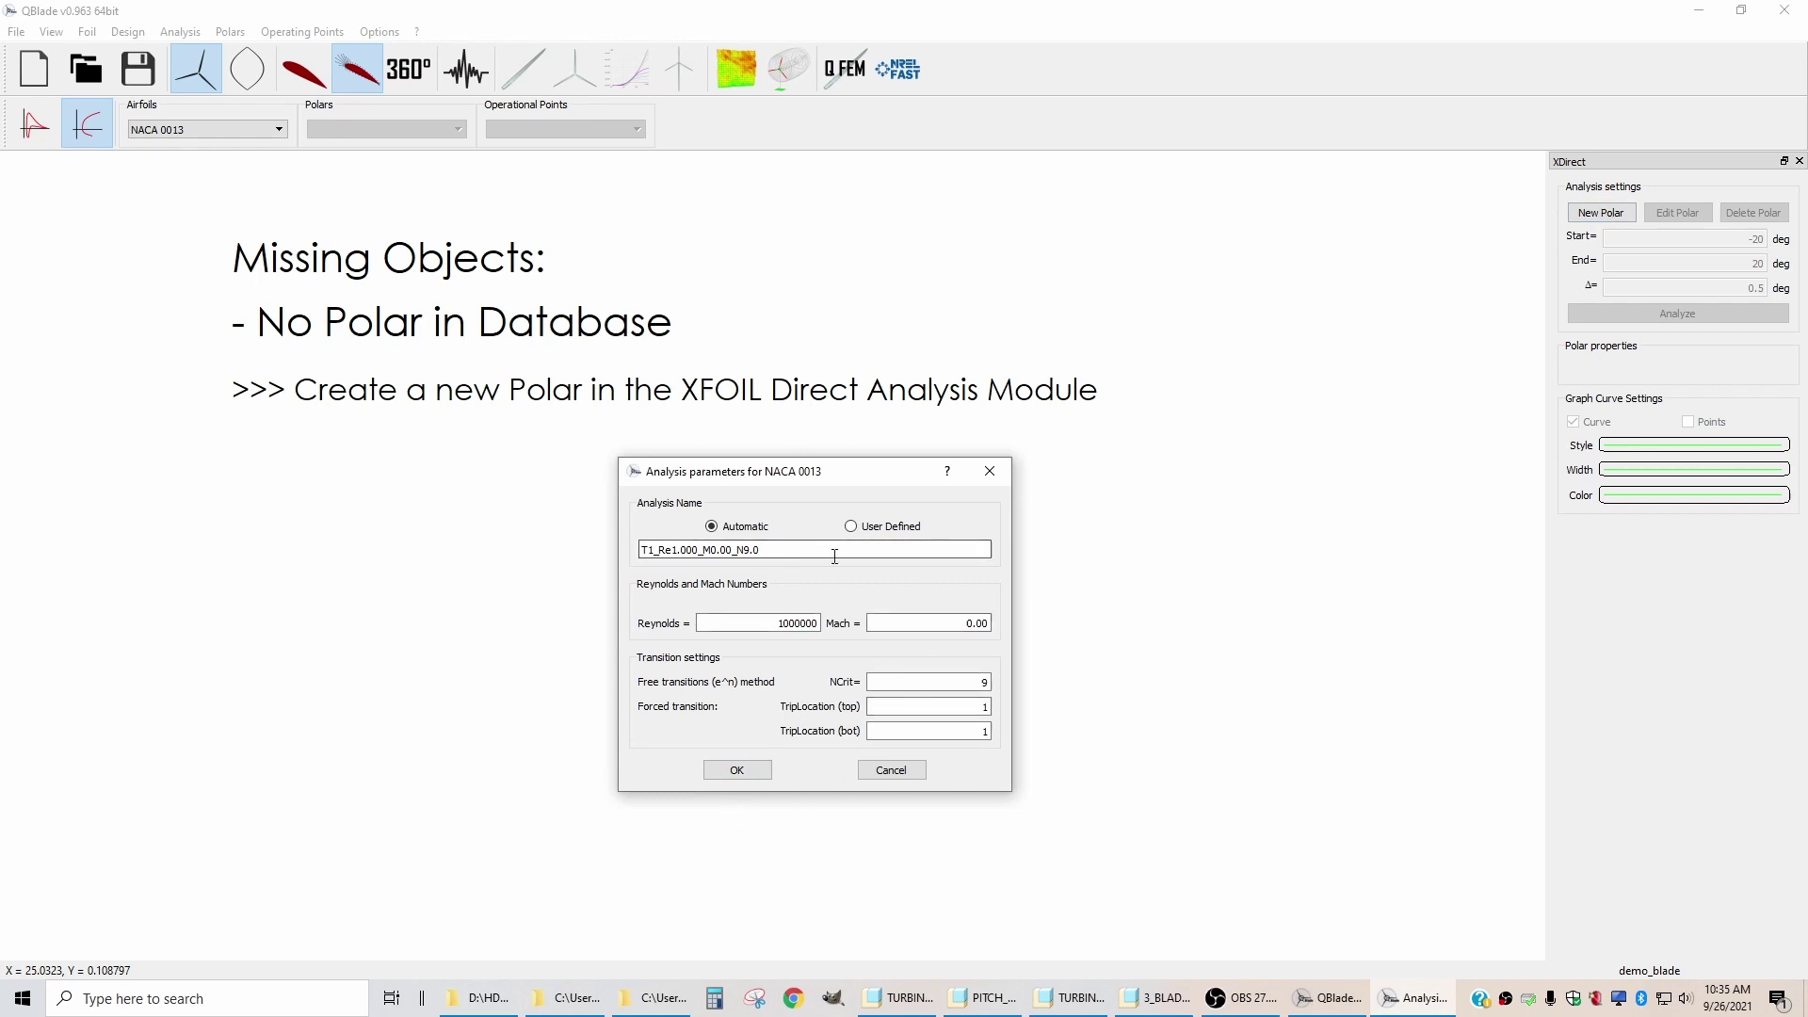
click(737, 771)
click(1678, 315)
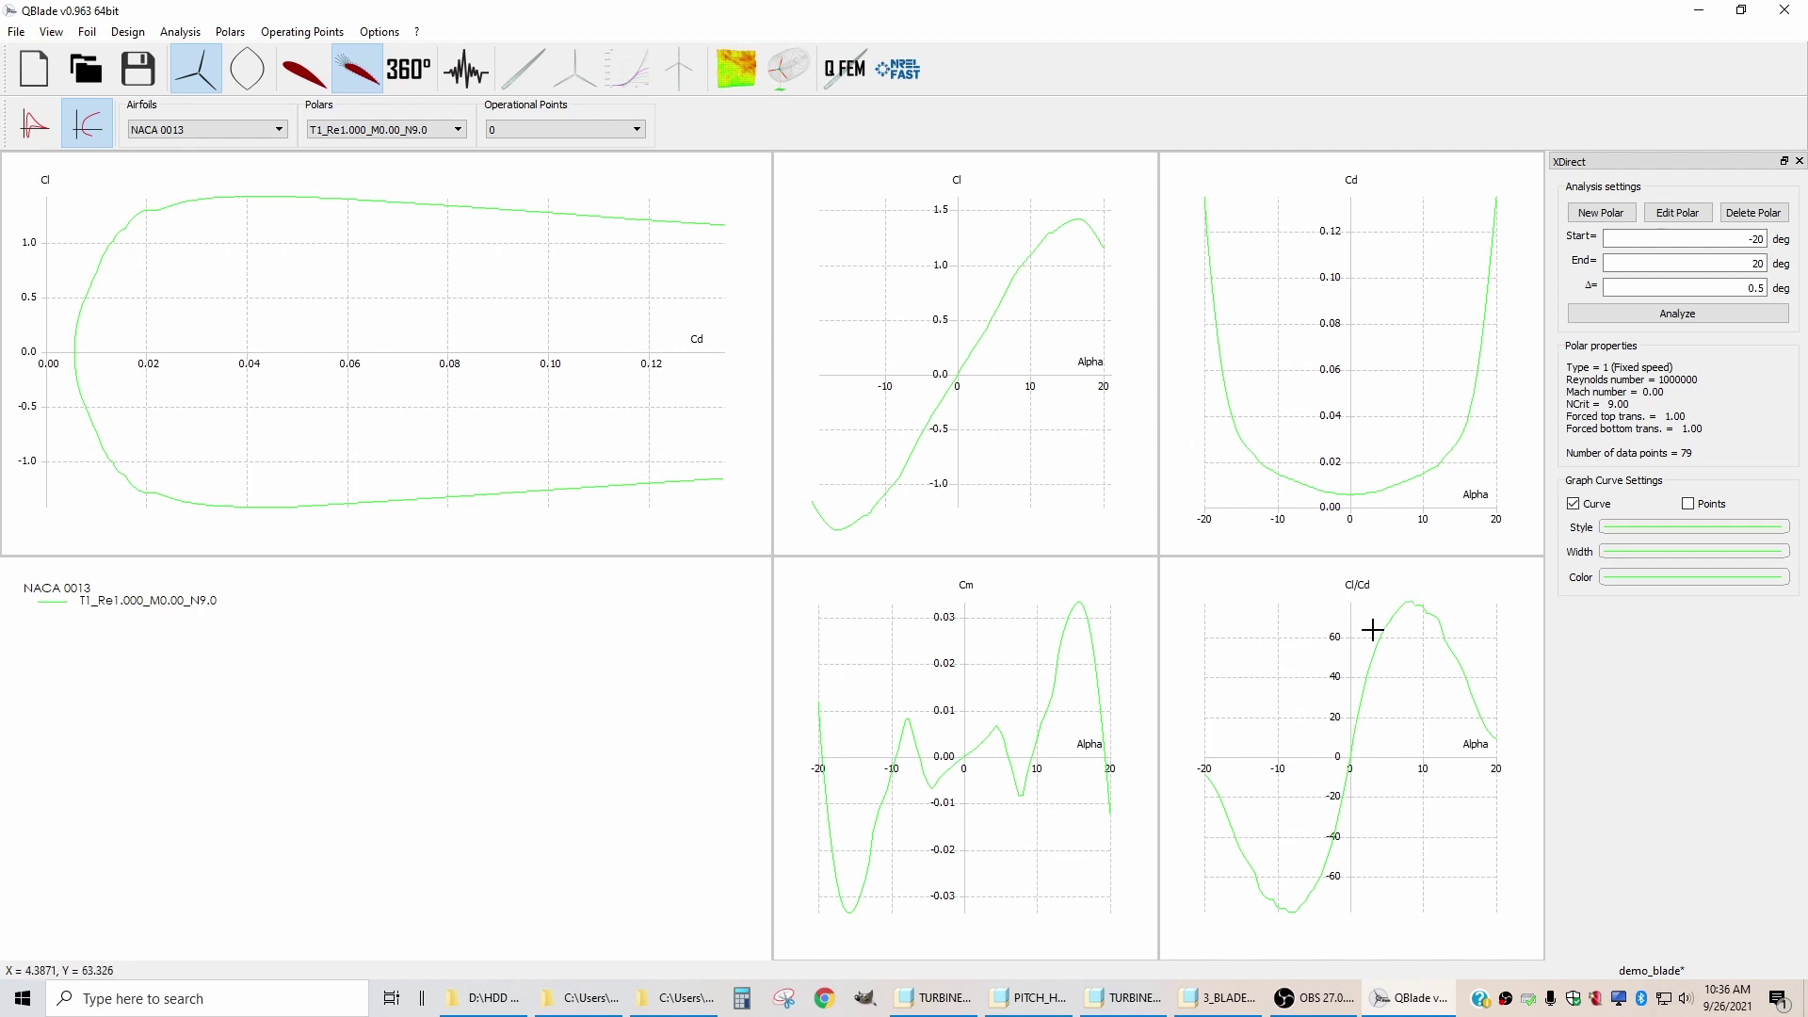
click(140, 75)
In the 360° module, keep polar T1_Re1.000_M0.00_N9.0 and start a Montgomerie extrapolation.
click(403, 74)
click(451, 130)
click(442, 135)
click(223, 297)
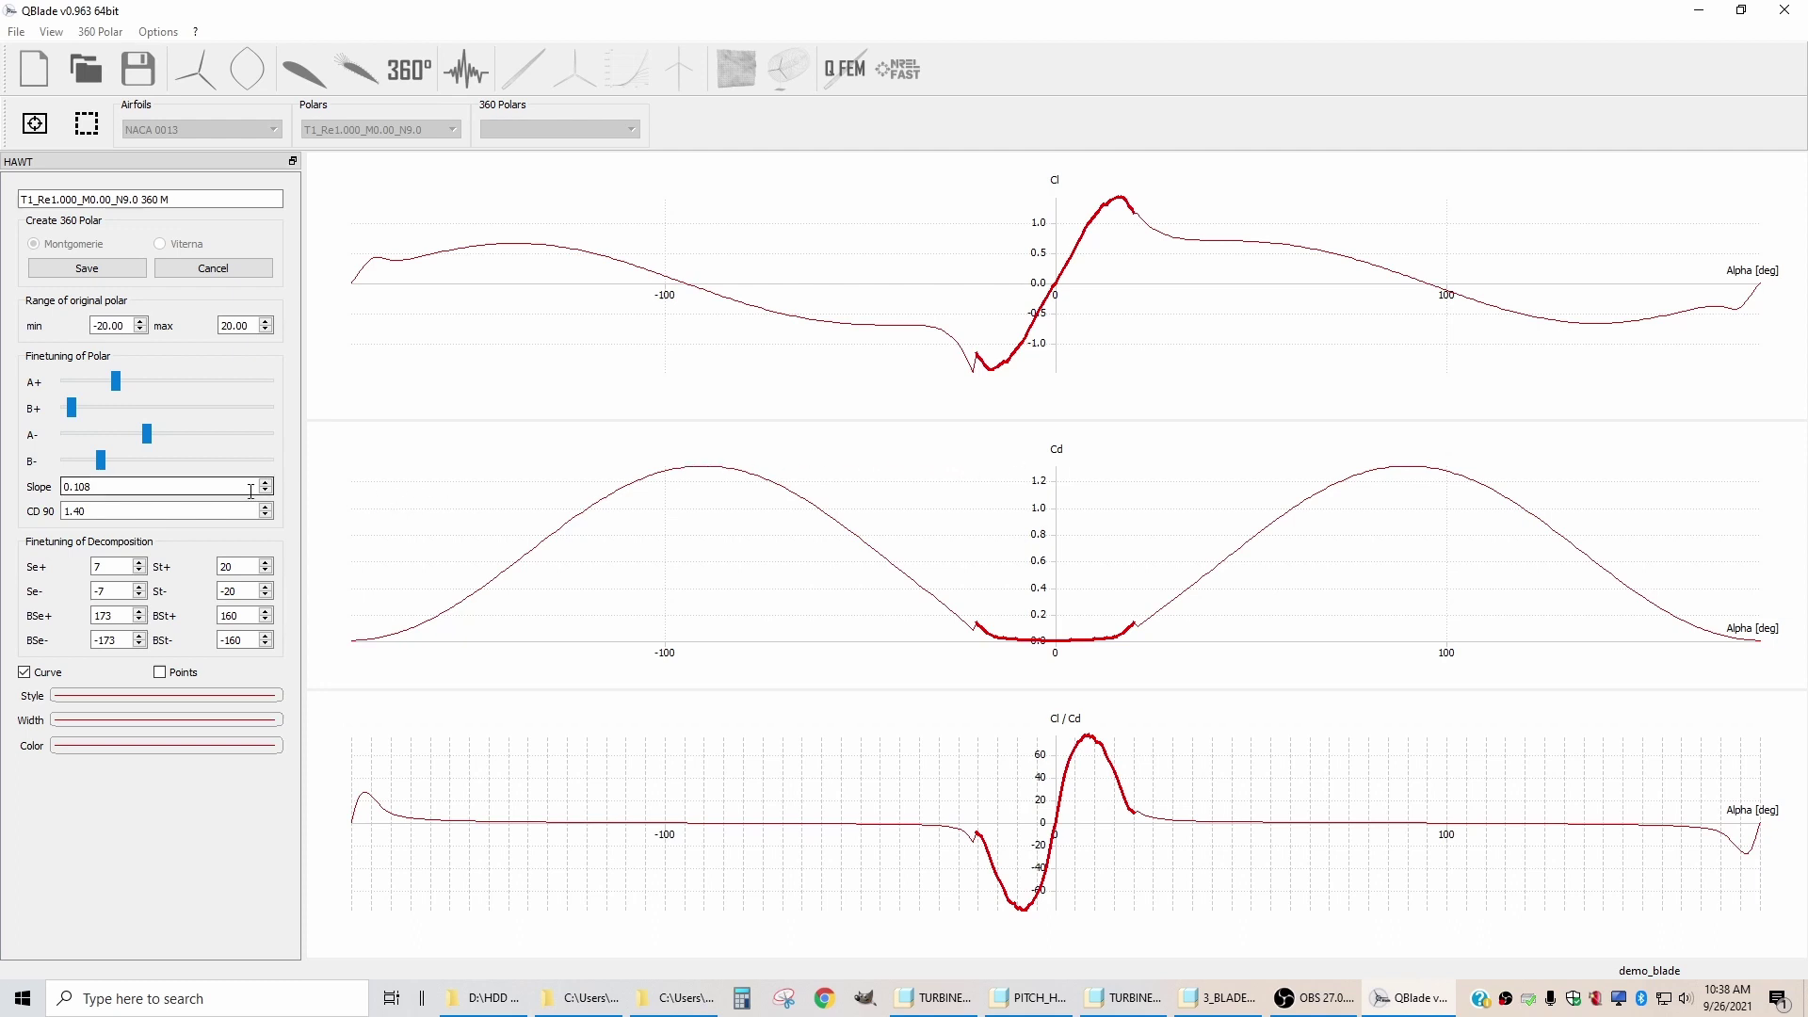
Change the Montgomerie CD 90 from 1.40 to 1.42 and commit the value.
scroll(234, 512, up, 11)
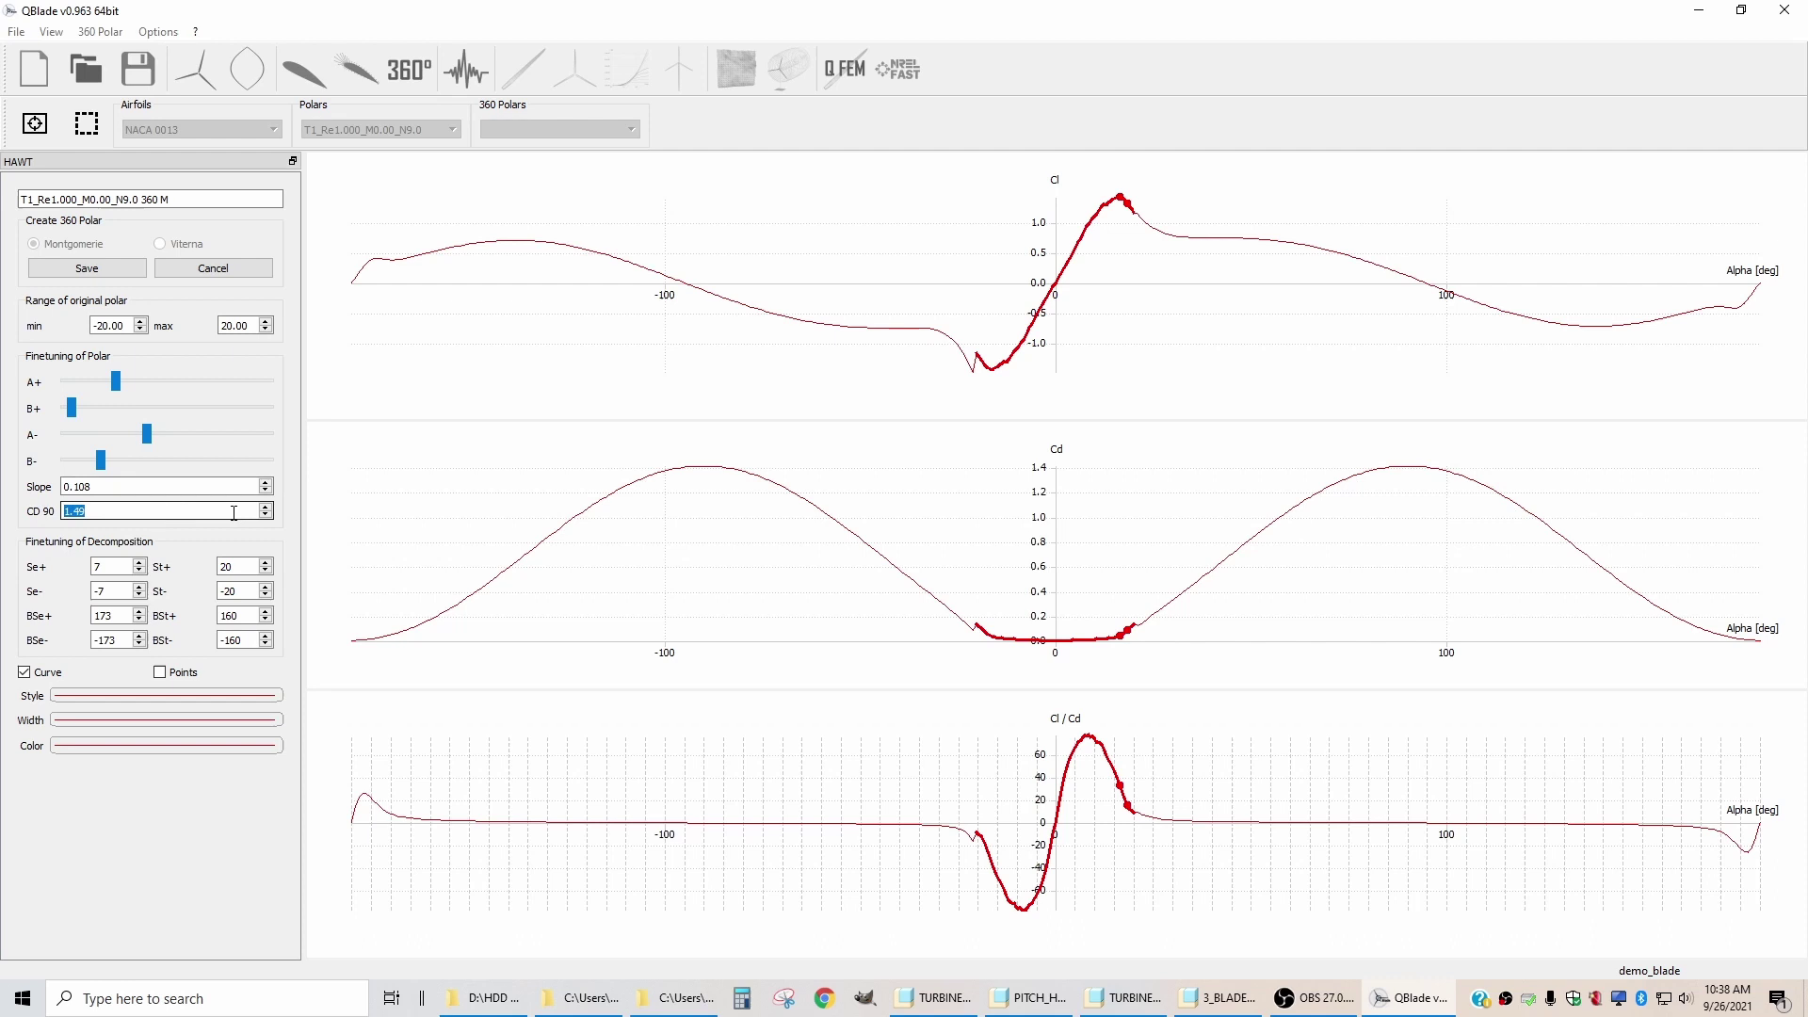
scroll(234, 512, down, 6)
scroll(233, 512, down, 2)
click(1337, 511)
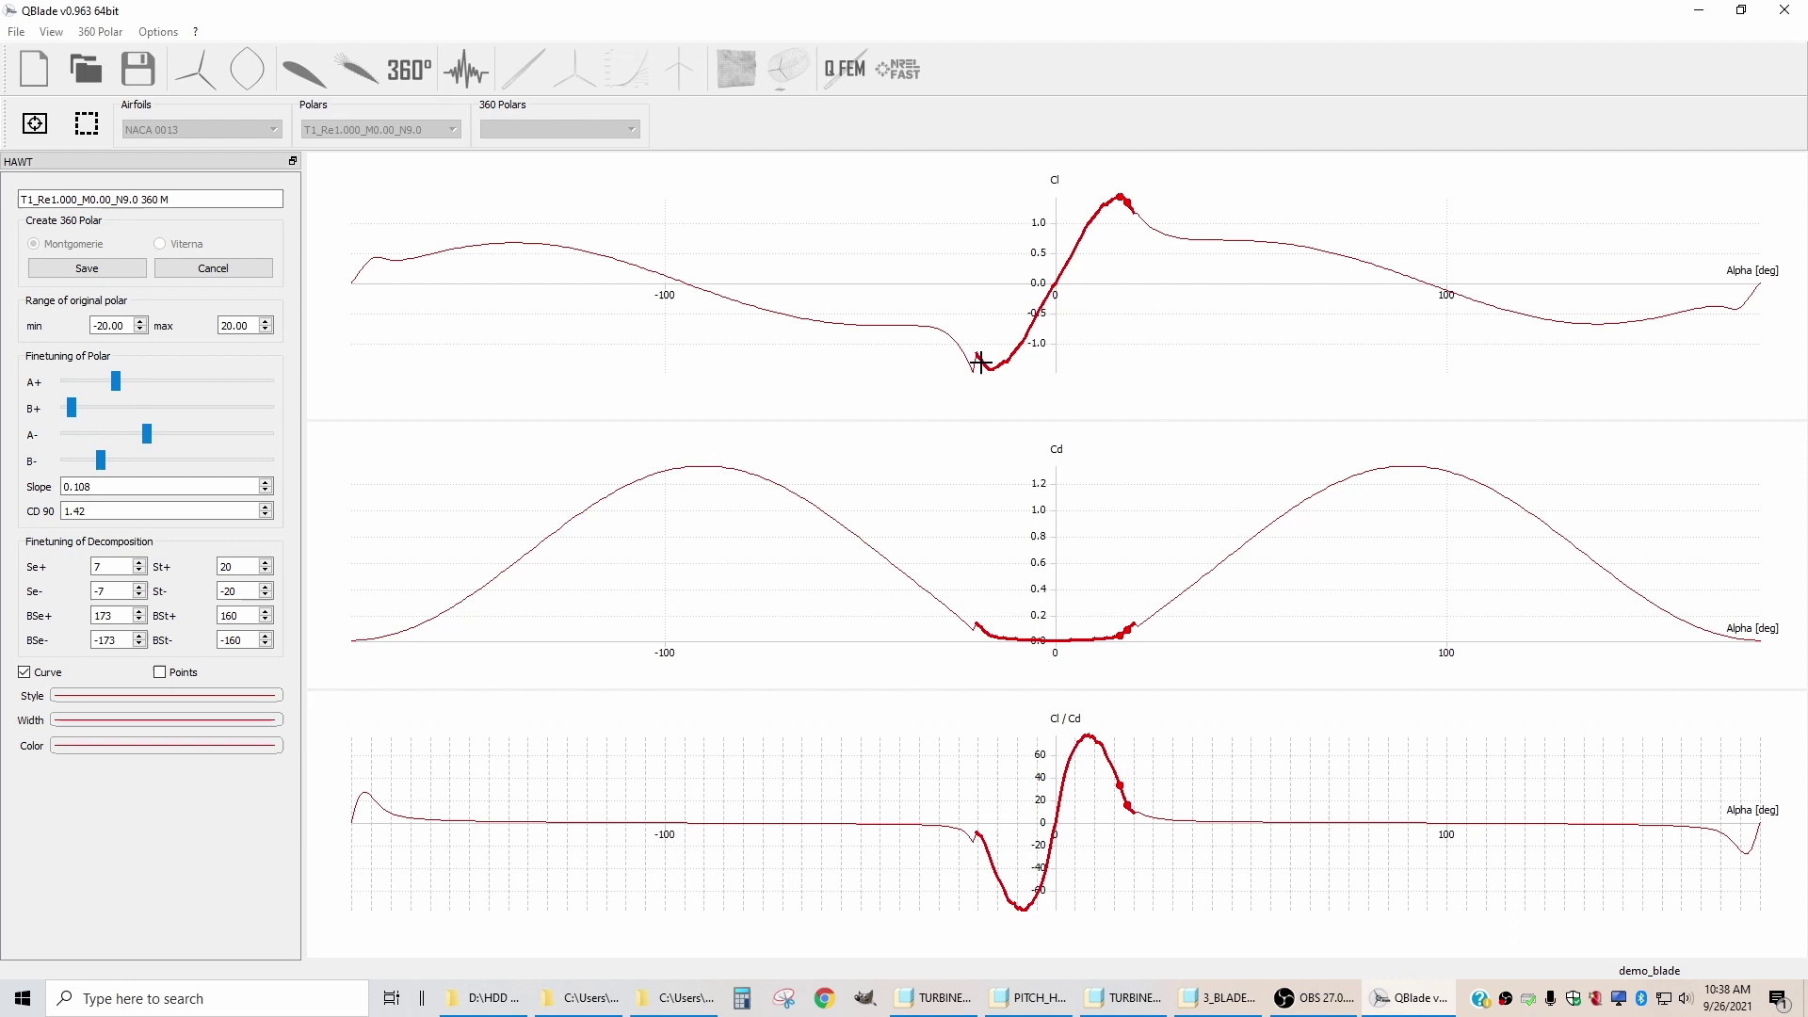
Increase A+ to reshape the positive stall region and raise the slope from 0.108 to 0.134.
scroll(123, 387, down, 3)
scroll(124, 387, up, 6)
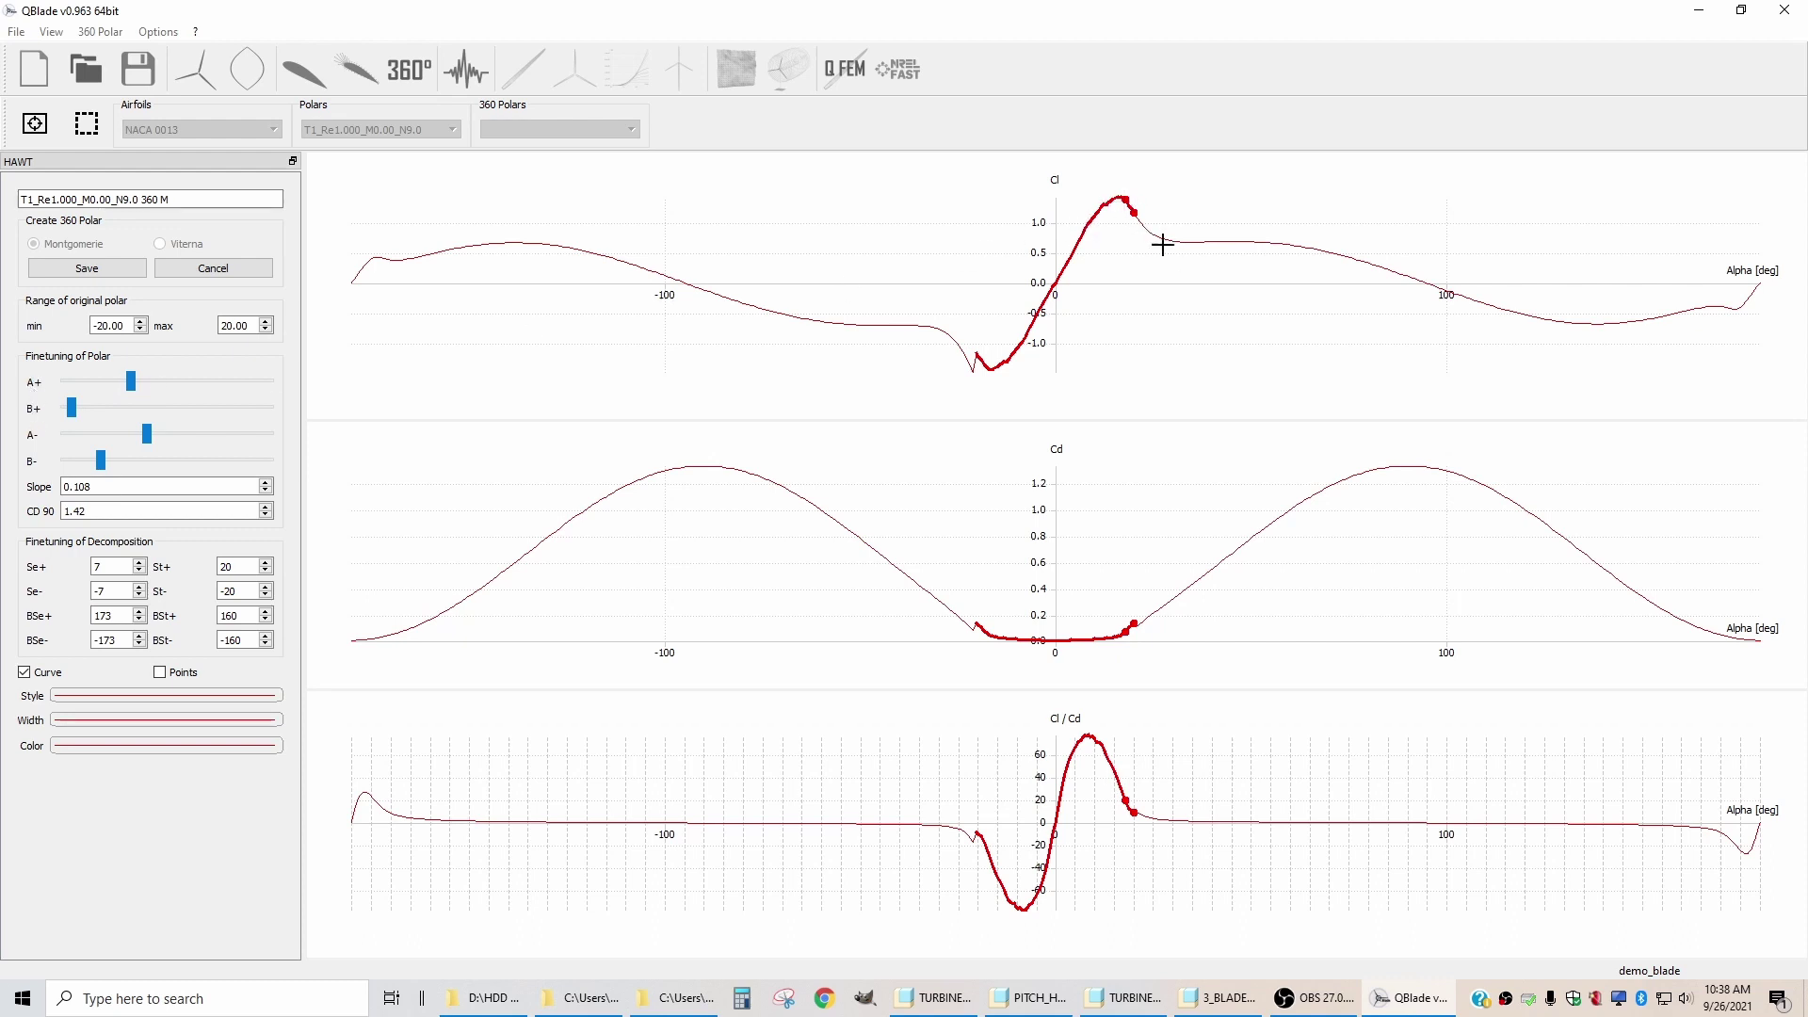
scroll(211, 484, up, 3)
scroll(210, 485, up, 8)
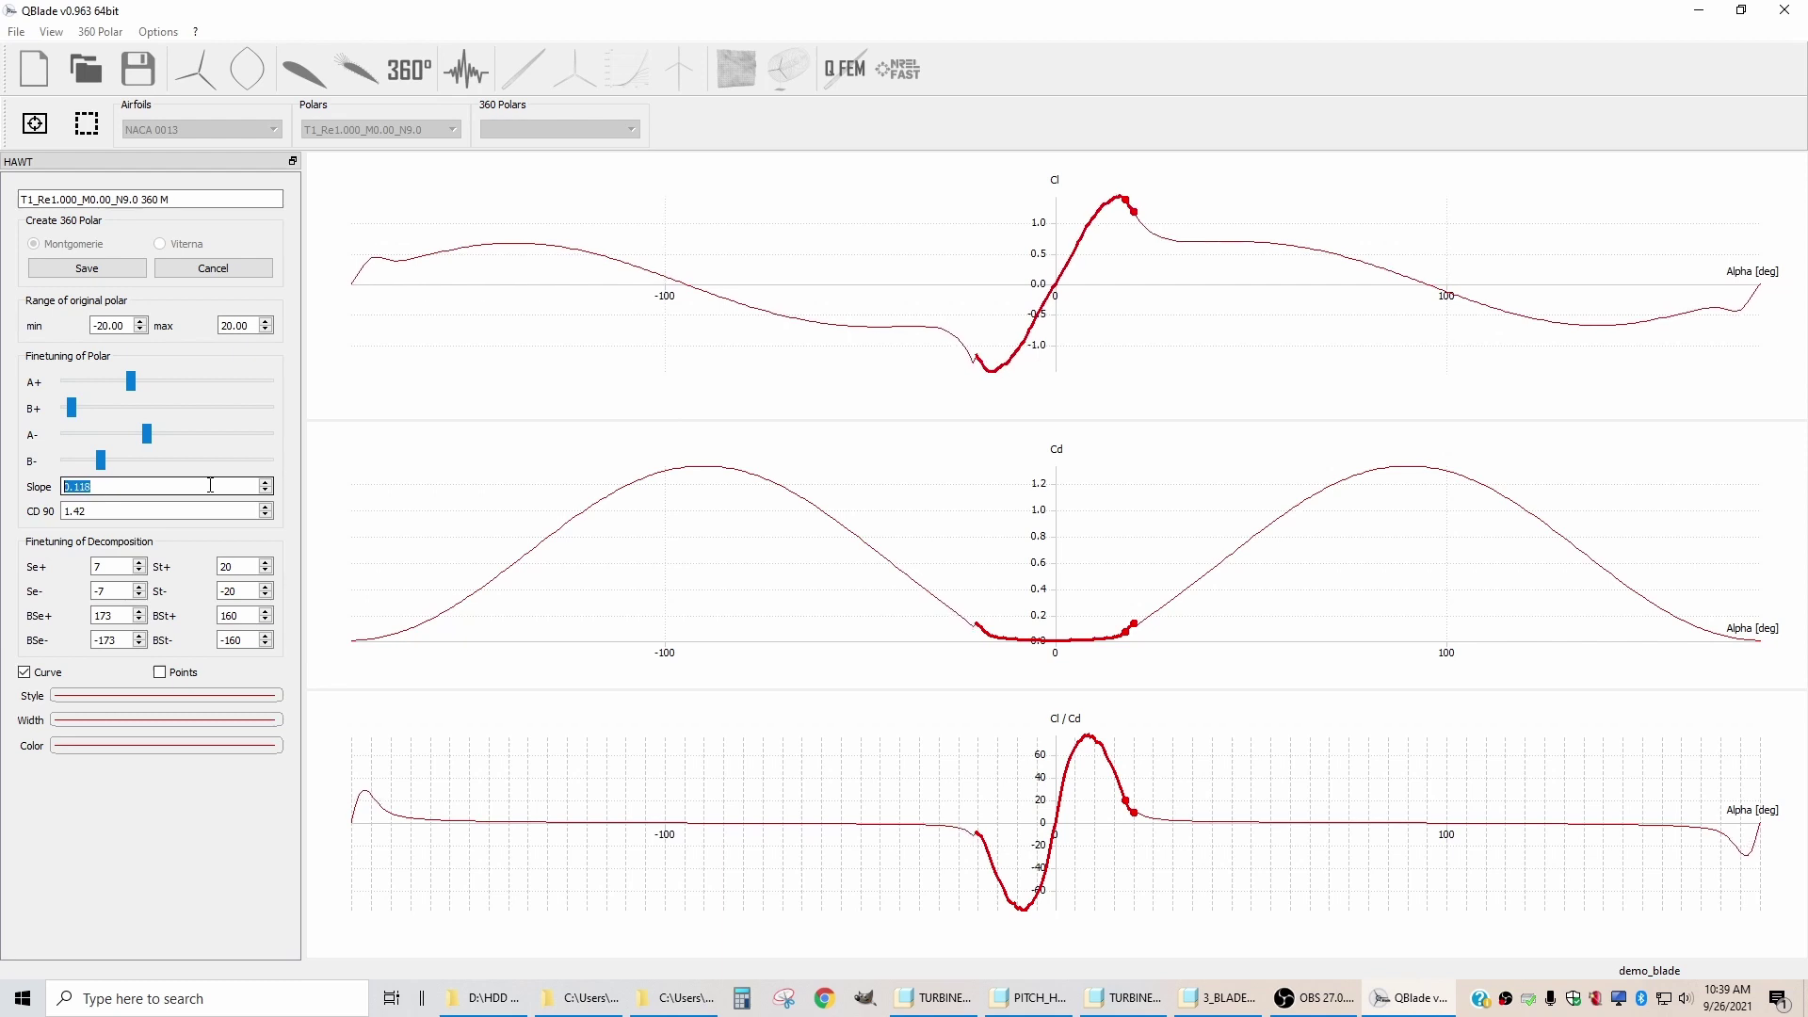
scroll(176, 489, up, 4)
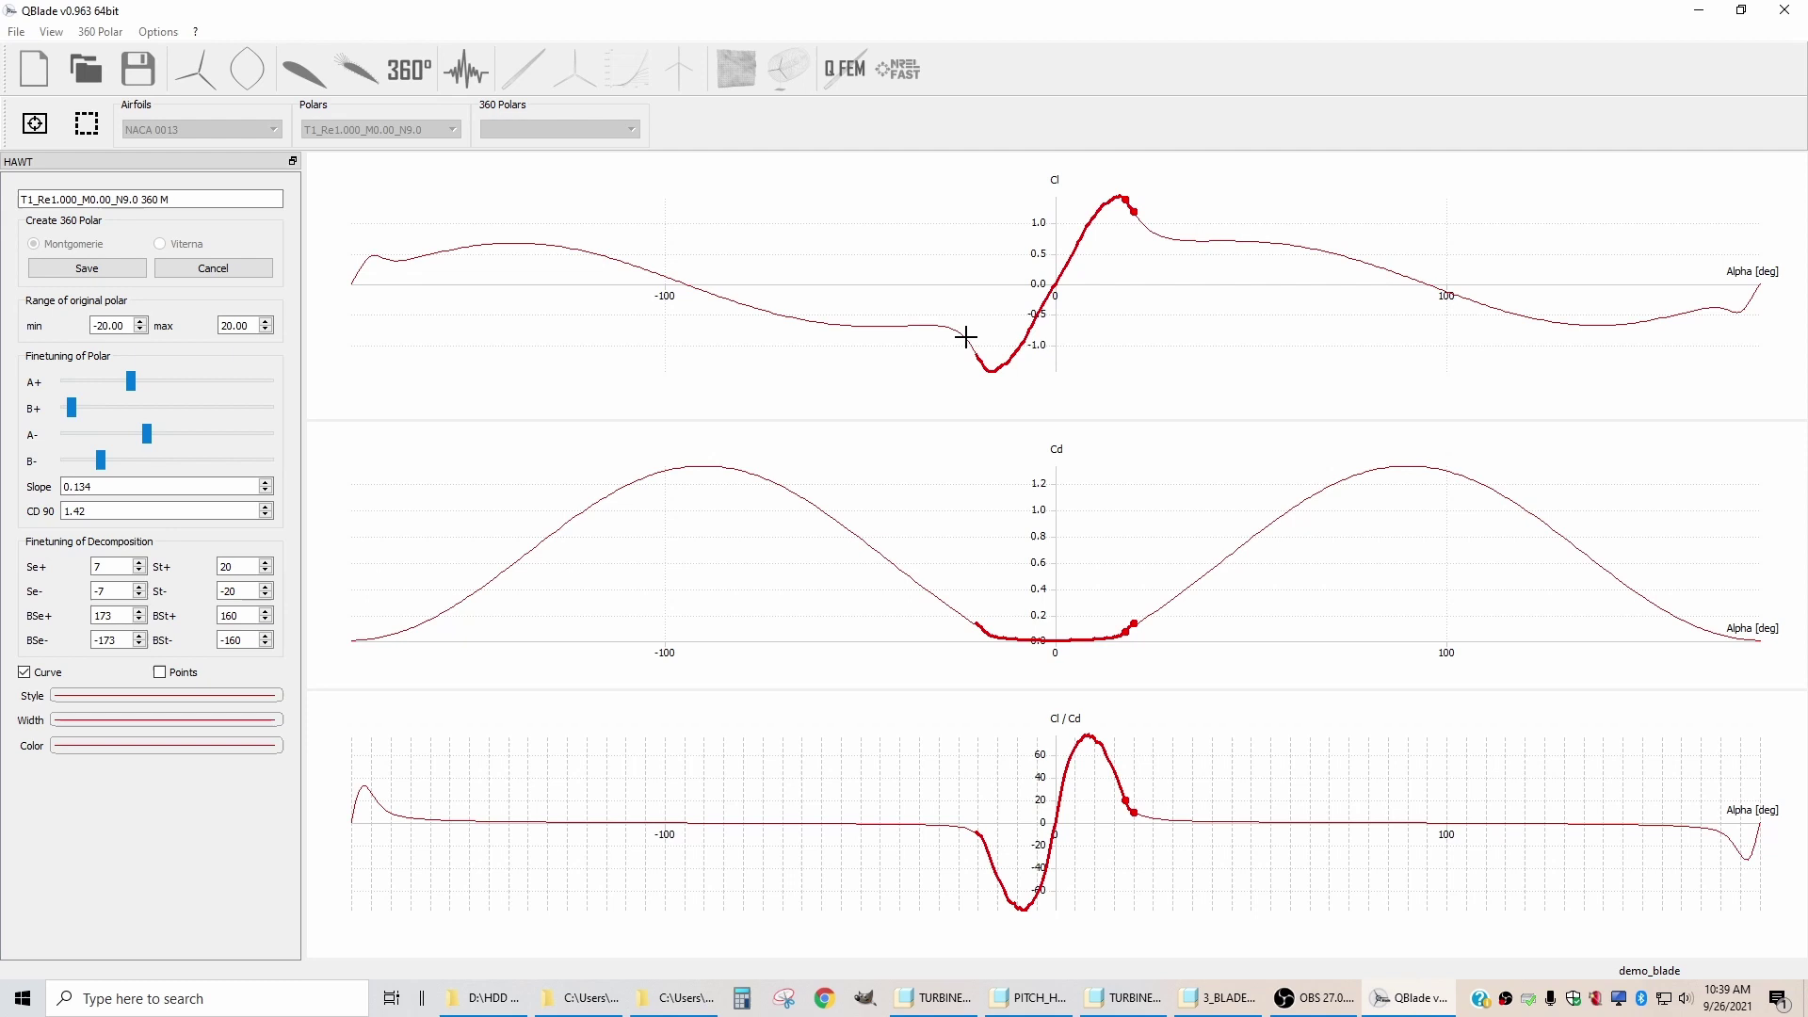
Save the tuned polar as 'T1_Re1.000_M0.00_N9.0 360 M' and check the 360 Polars and Airfoils lists.
click(86, 269)
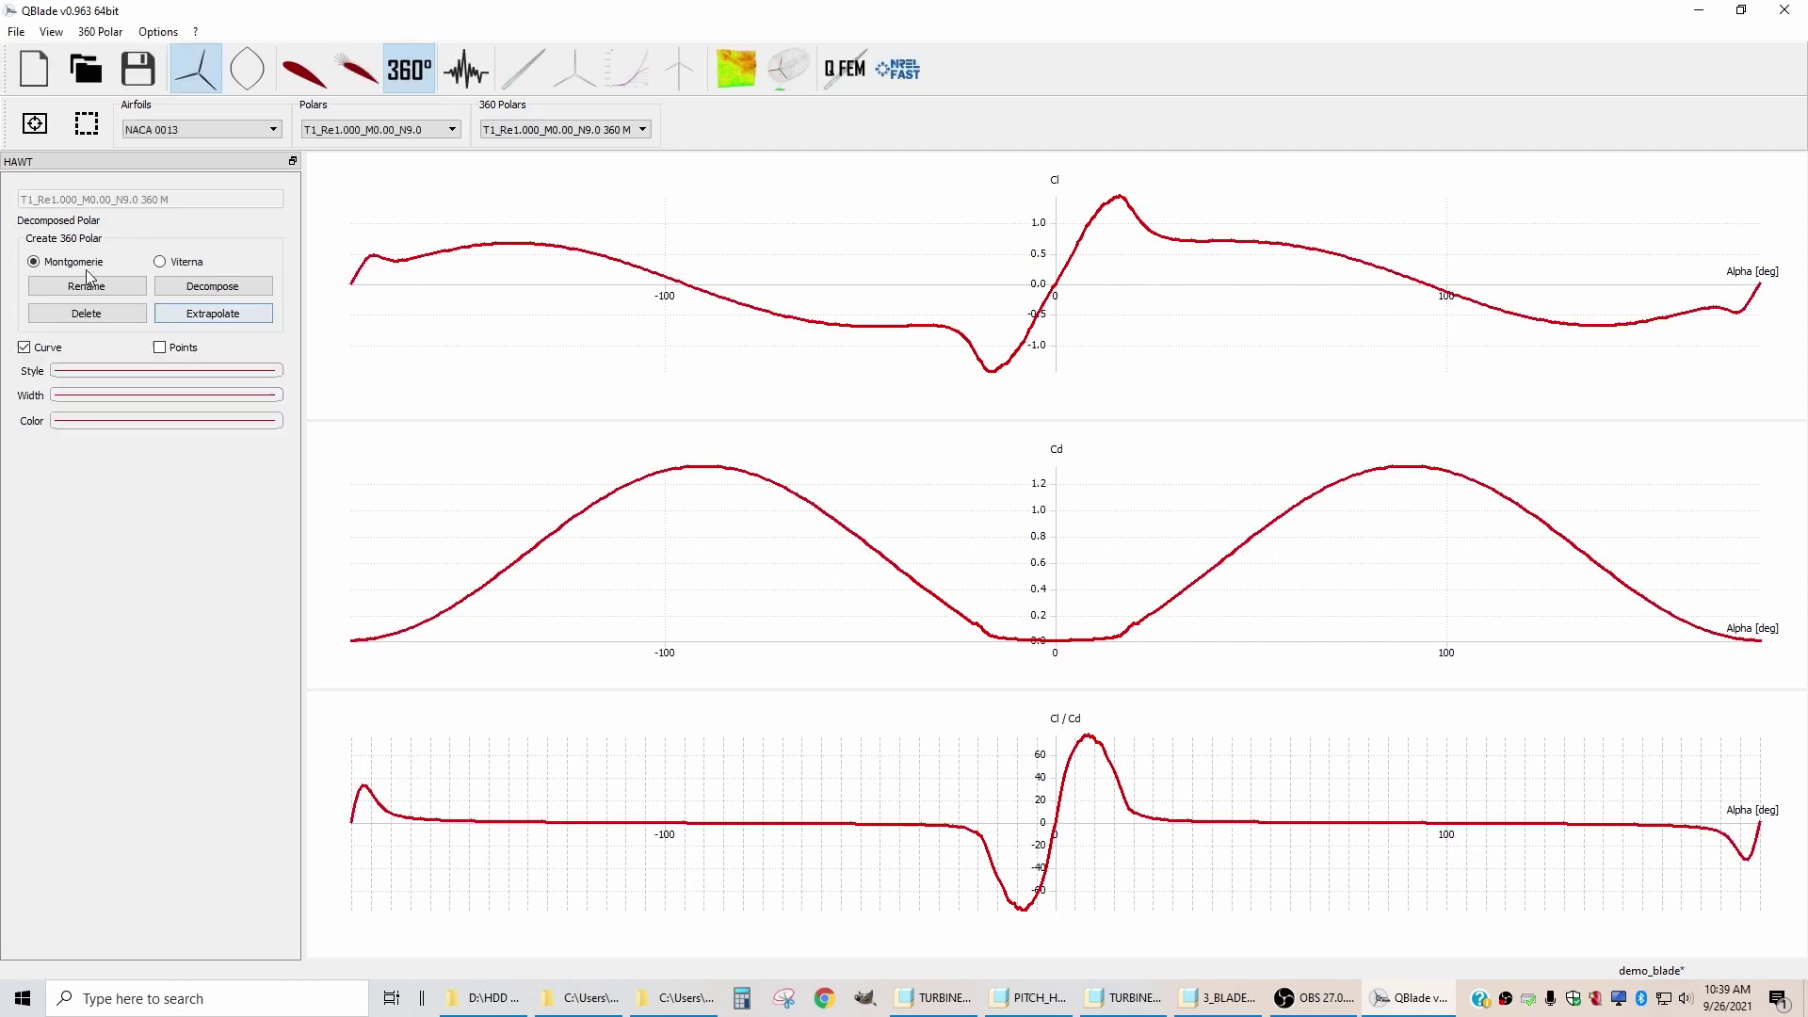
click(643, 130)
click(602, 145)
click(274, 131)
In XDirect, select NACA 0013 te10, create a new polar with unchanged parameters and run XFOIL.
click(357, 74)
click(357, 74)
click(252, 133)
click(156, 158)
click(1610, 219)
click(737, 771)
click(1688, 316)
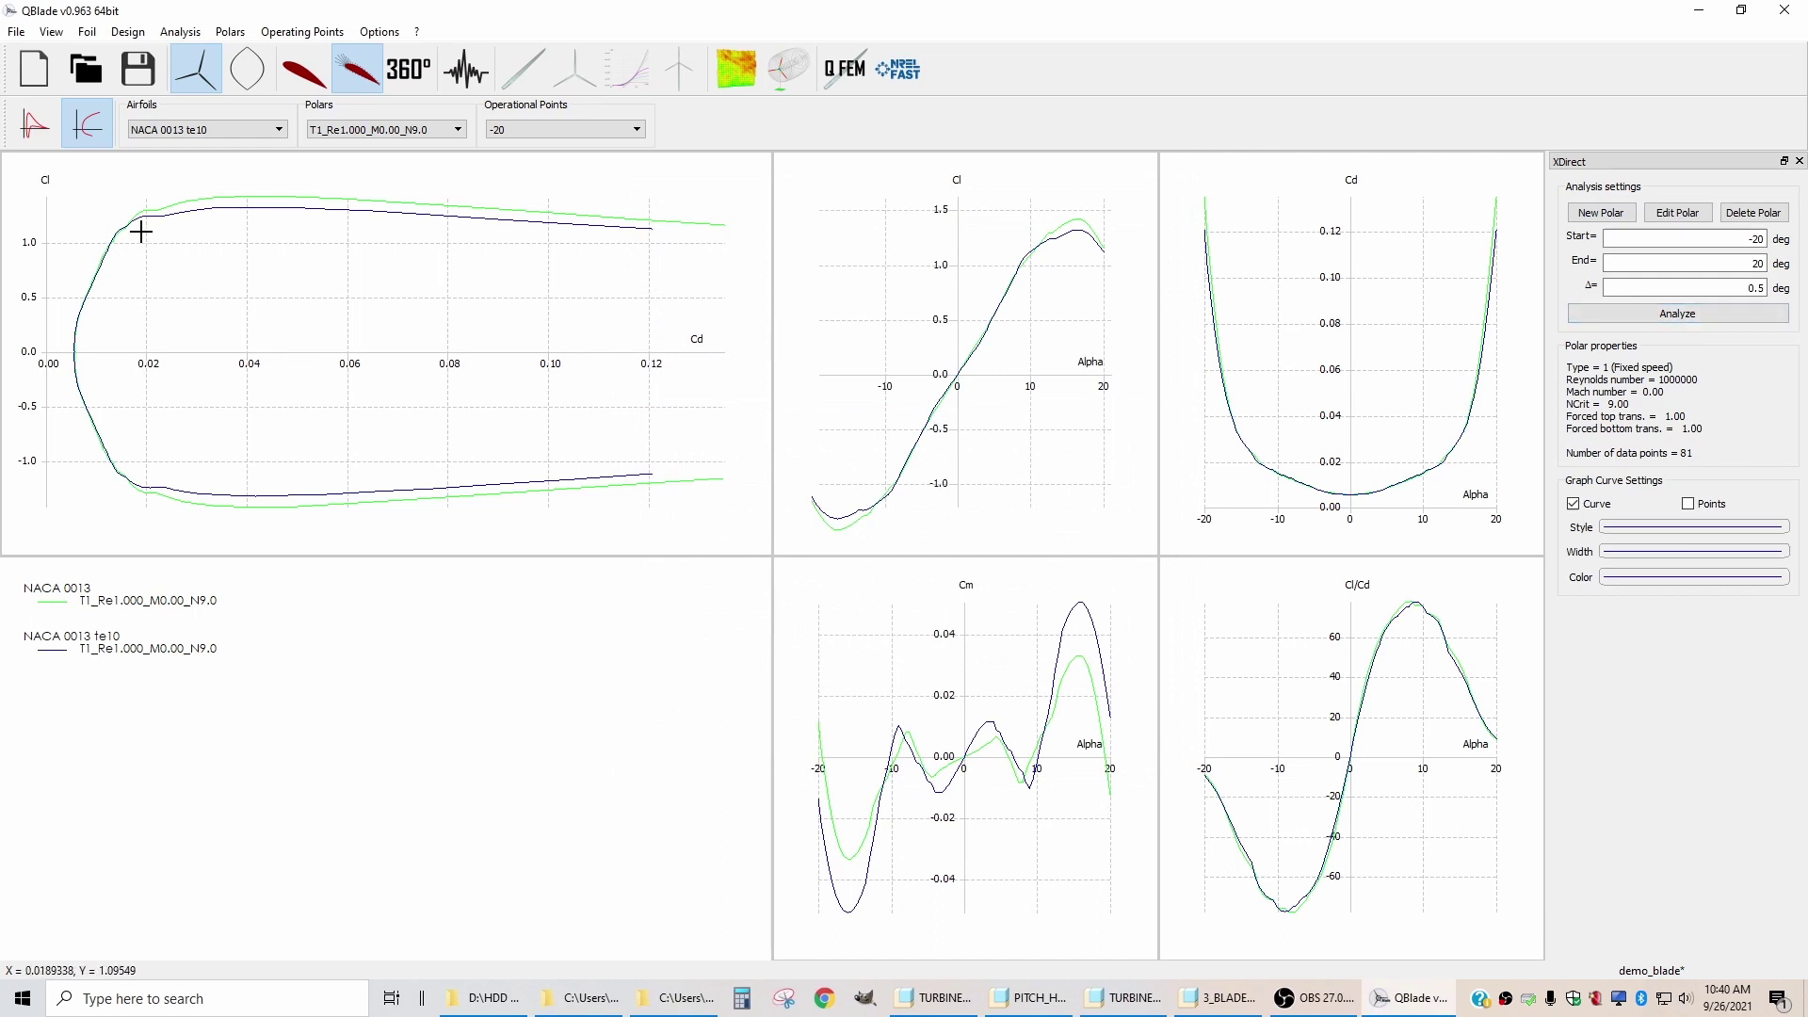
Extrapolate the NACA 0013 te10 polar to 360° with Montgomerie, raising the slope to 0.134.
click(406, 70)
click(217, 296)
scroll(221, 487, up, 1)
scroll(220, 487, up, 15)
scroll(221, 486, up, 3)
scroll(220, 487, up, 1)
Tune the A+ stall slider until post-stall lift levels off near 0.7.
click(188, 379)
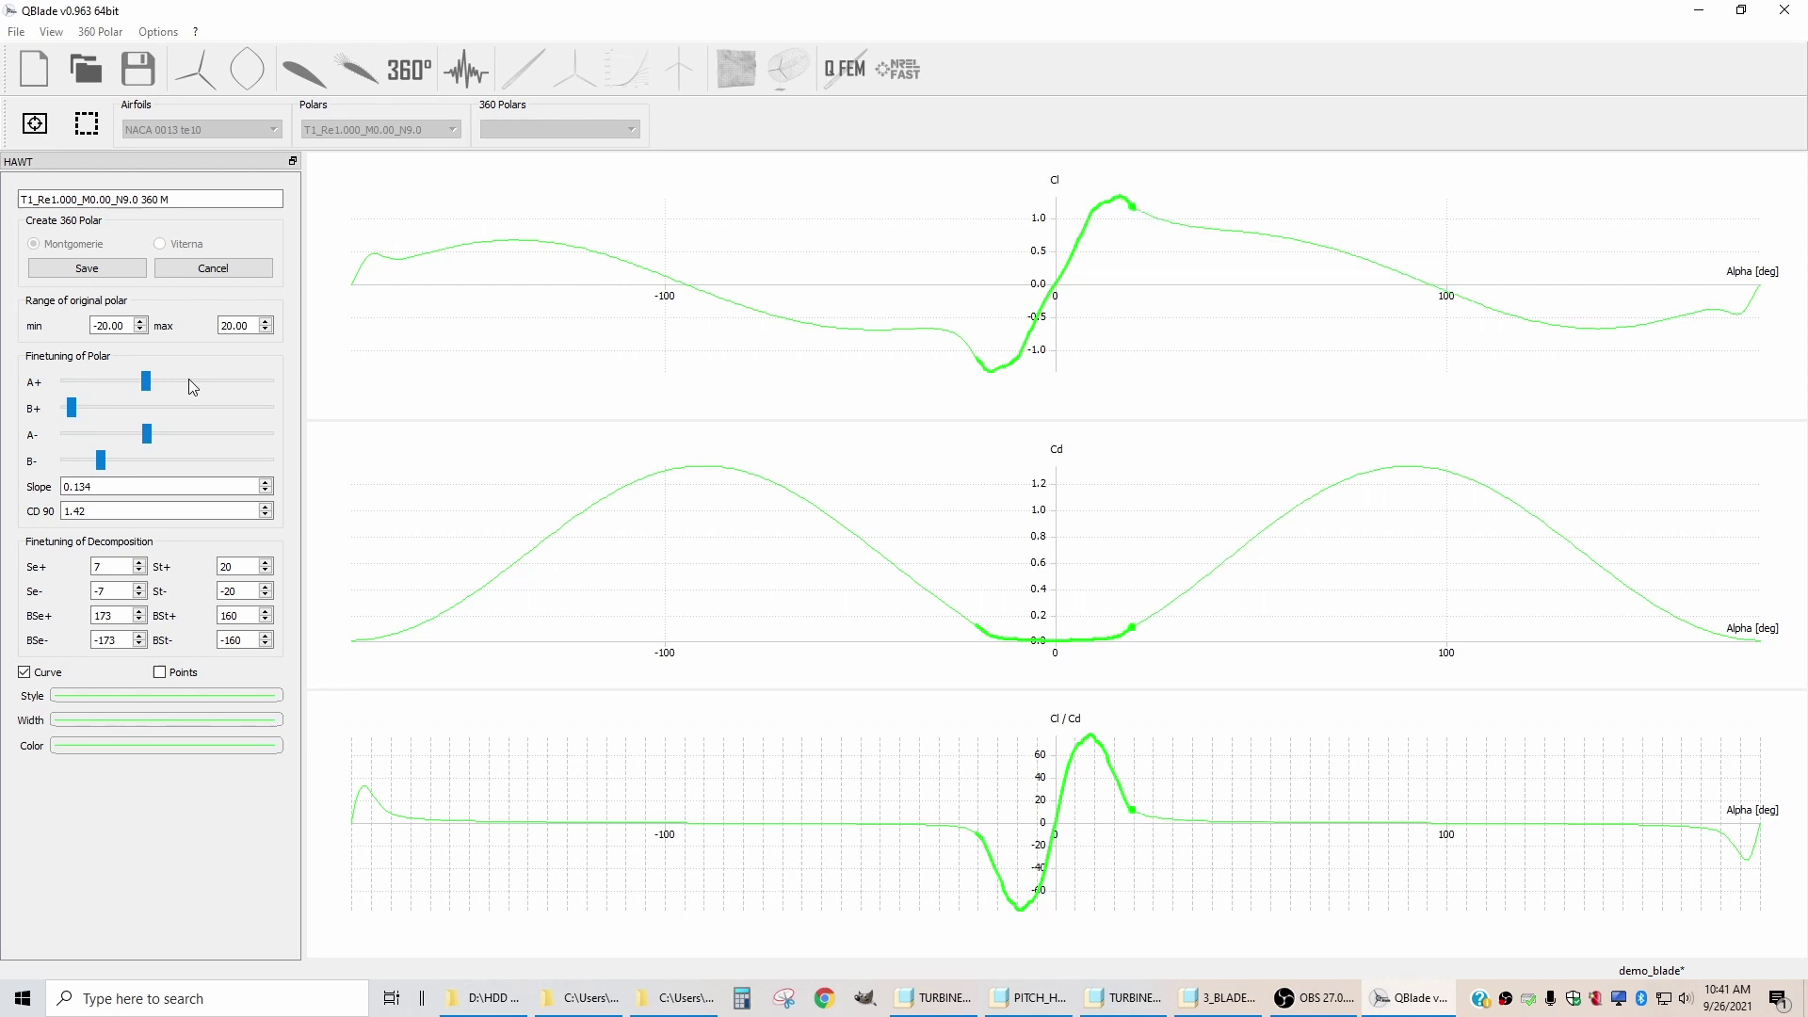
scroll(113, 409, down, 1)
scroll(113, 409, up, 1)
scroll(166, 435, up, 1)
scroll(165, 435, down, 2)
scroll(170, 443, up, 1)
scroll(161, 460, down, 1)
scroll(161, 460, up, 1)
scroll(161, 461, down, 1)
scroll(161, 460, up, 1)
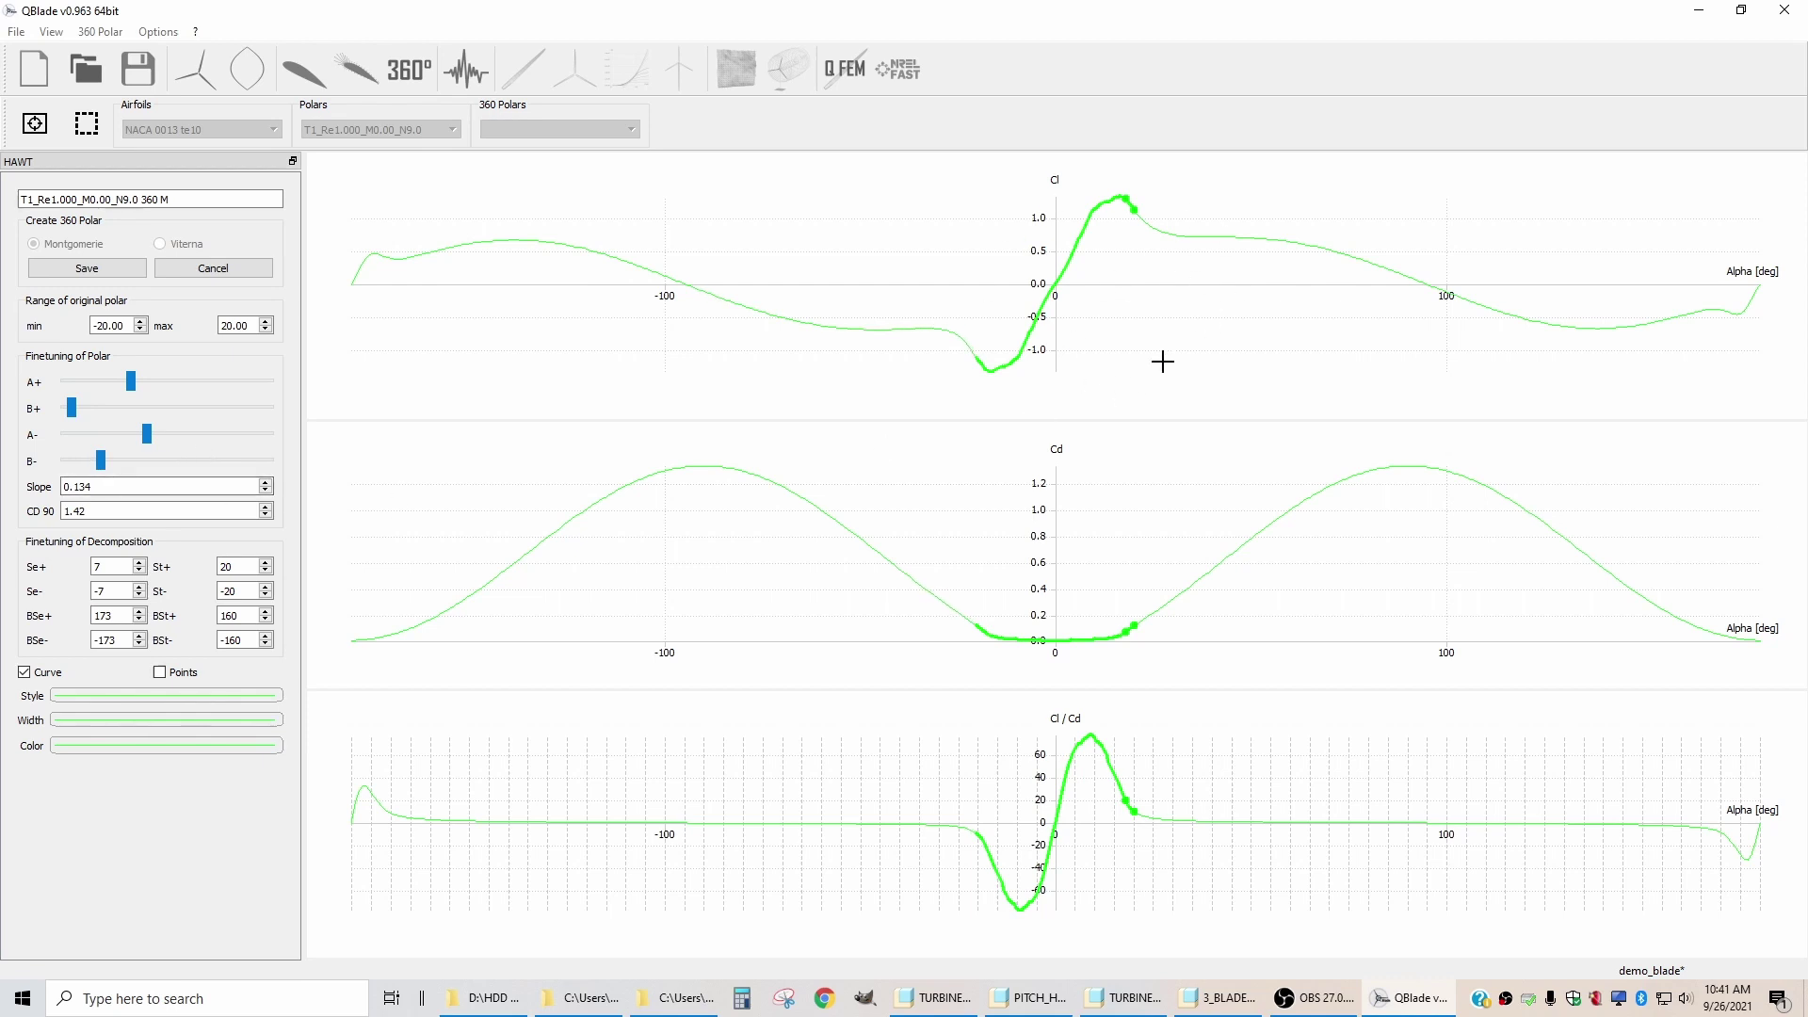